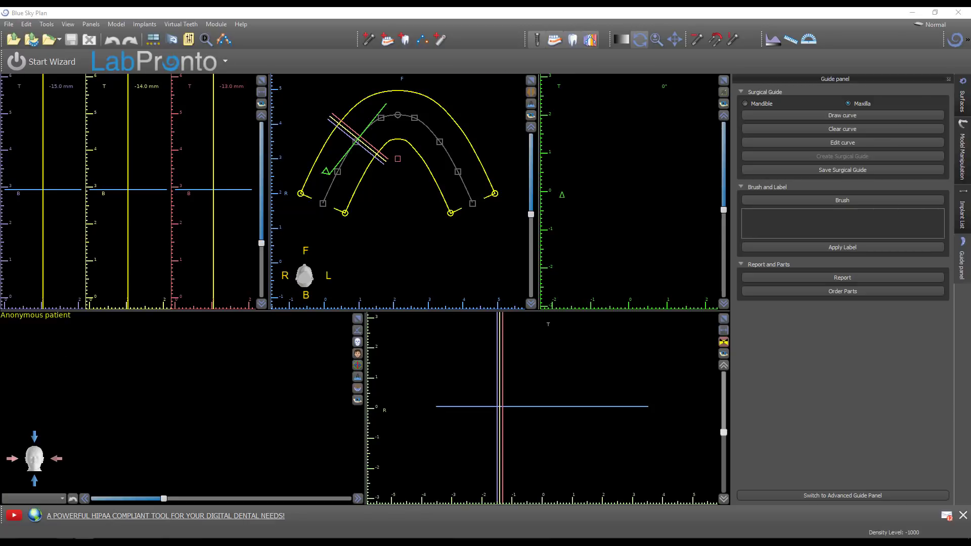
# - Drag the CORY OPEN UPPER and OPEN LOWER scans from the Desktop into Blue Sky Plan and inspect them
pyautogui.moveTo(108, 543)
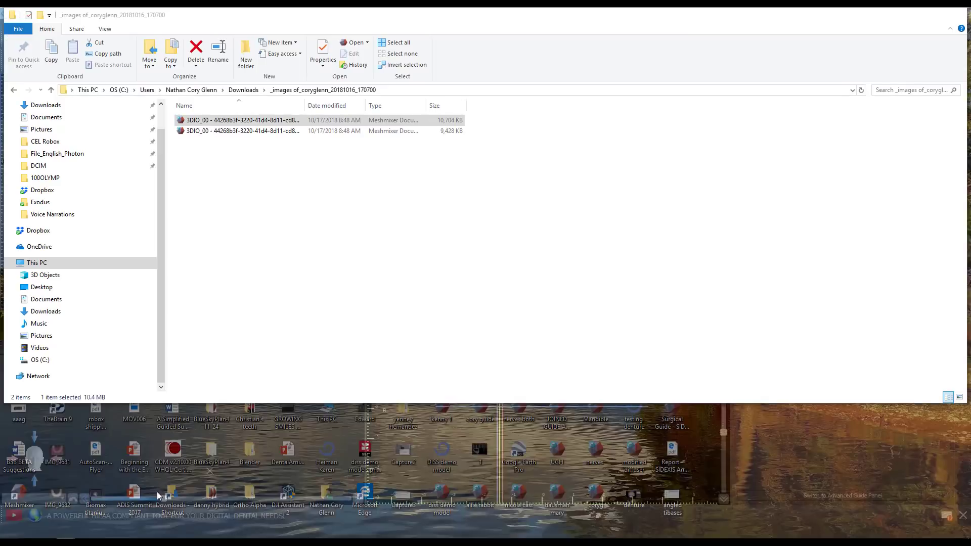
pyautogui.click(54, 506)
pyautogui.keyDown('ctrl'); pyautogui.click(761, 268); pyautogui.keyUp('ctrl')
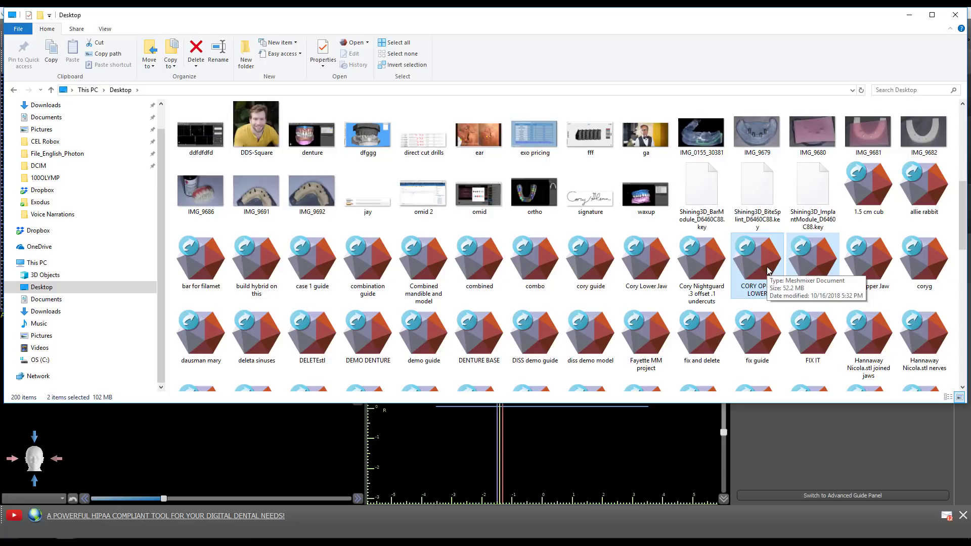
pyautogui.moveTo(769, 265); pyautogui.dragTo(256, 449)
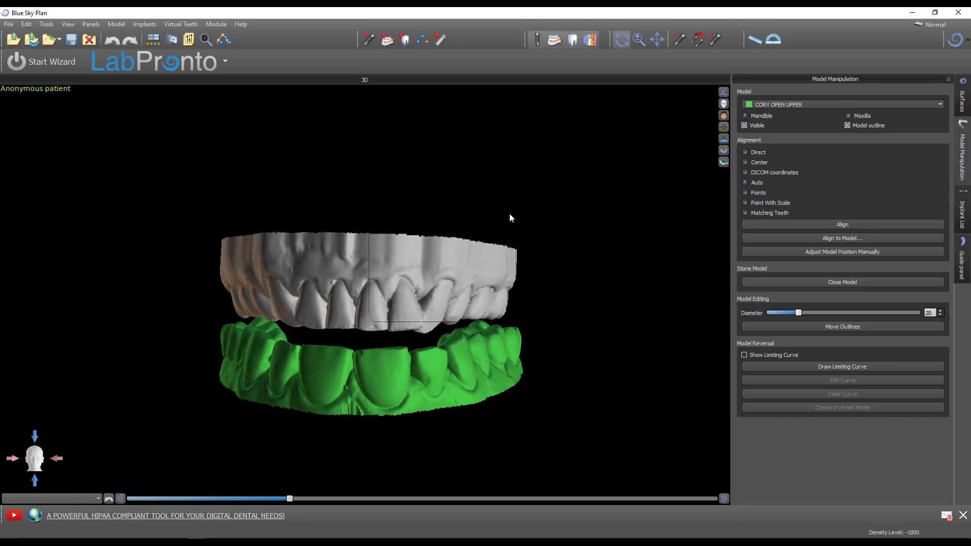
pyautogui.moveTo(510, 218); pyautogui.dragTo(374, 448)
pyautogui.moveTo(508, 275); pyautogui.dragTo(403, 208)
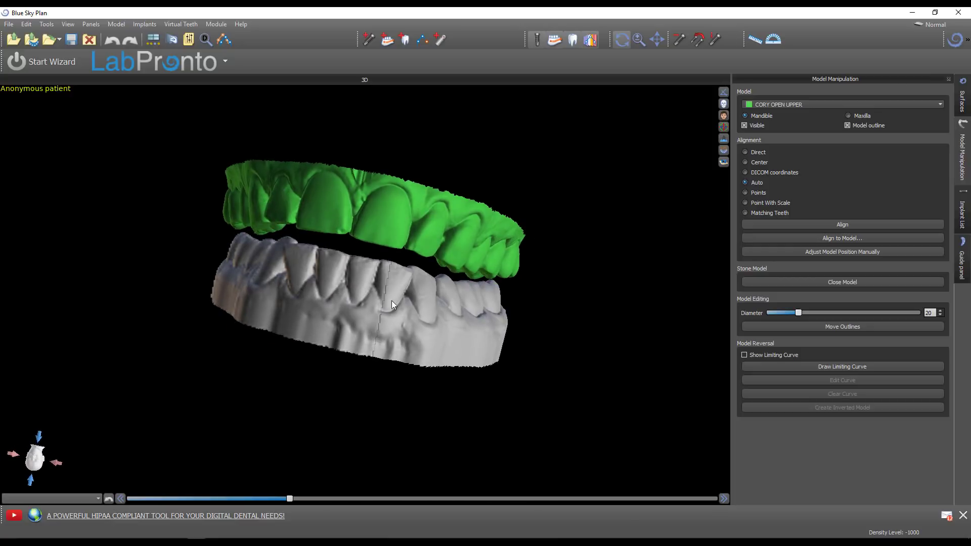
pyautogui.moveTo(433, 339); pyautogui.dragTo(578, 295)
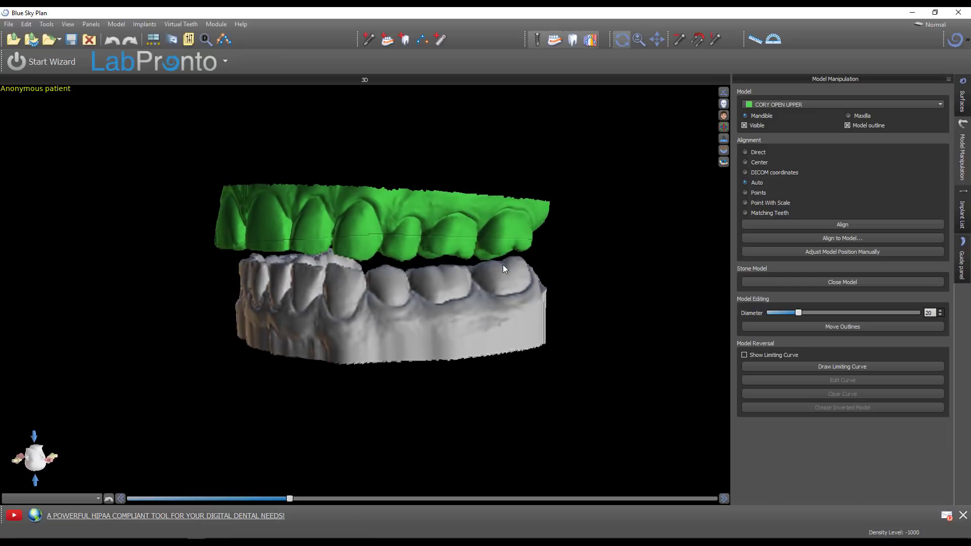
pyautogui.moveTo(289, 286); pyautogui.dragTo(472, 277)
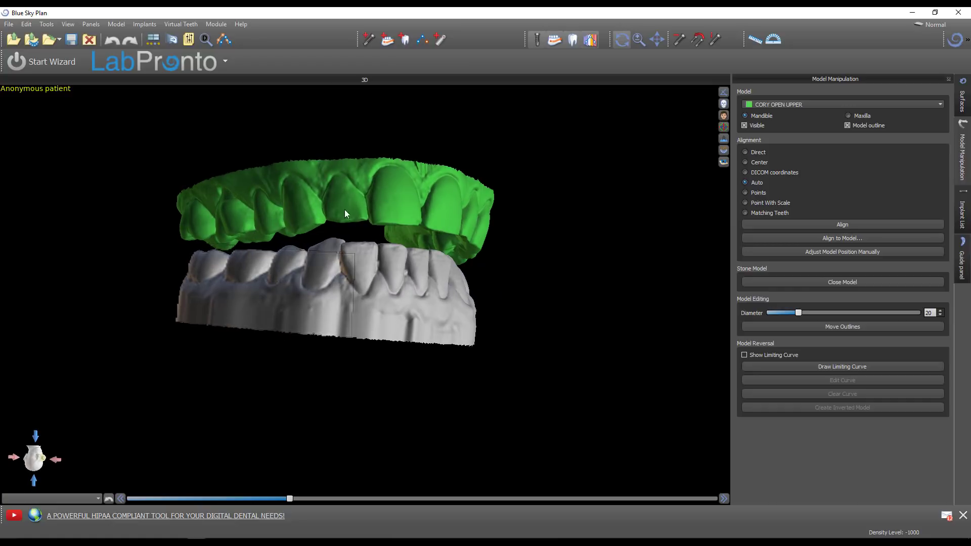
pyautogui.moveTo(392, 154); pyautogui.dragTo(461, 398)
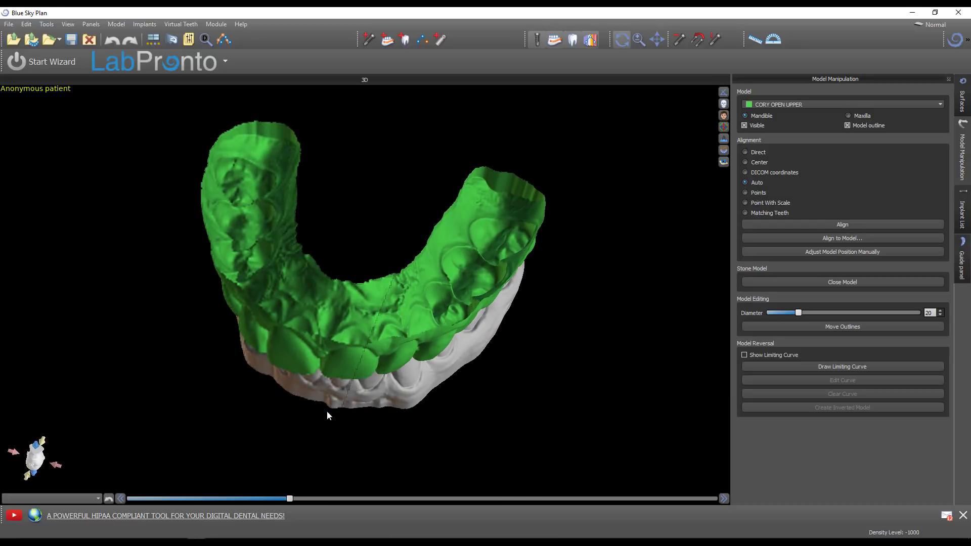
pyautogui.moveTo(328, 414); pyautogui.dragTo(298, 272)
pyautogui.moveTo(467, 264); pyautogui.dragTo(481, 377)
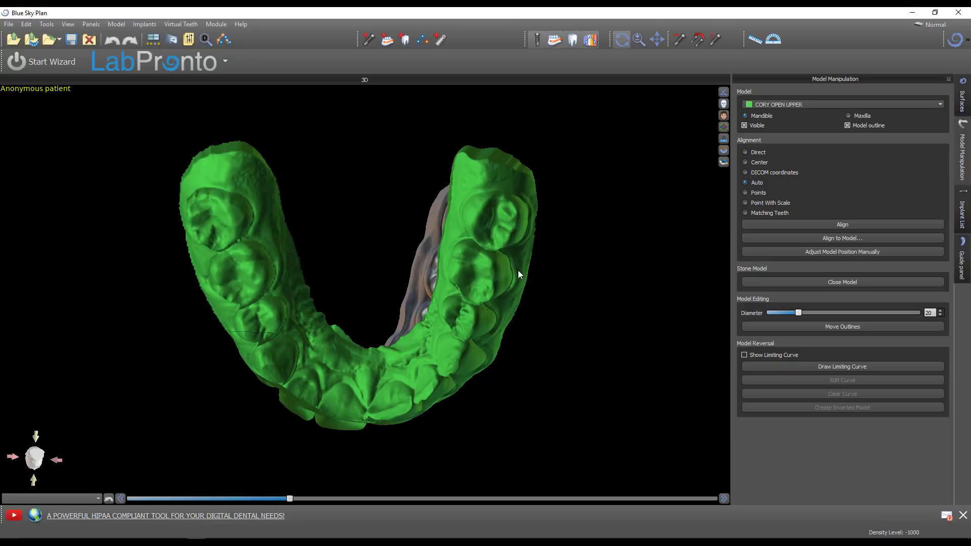
pyautogui.moveTo(368, 362); pyautogui.dragTo(266, 378)
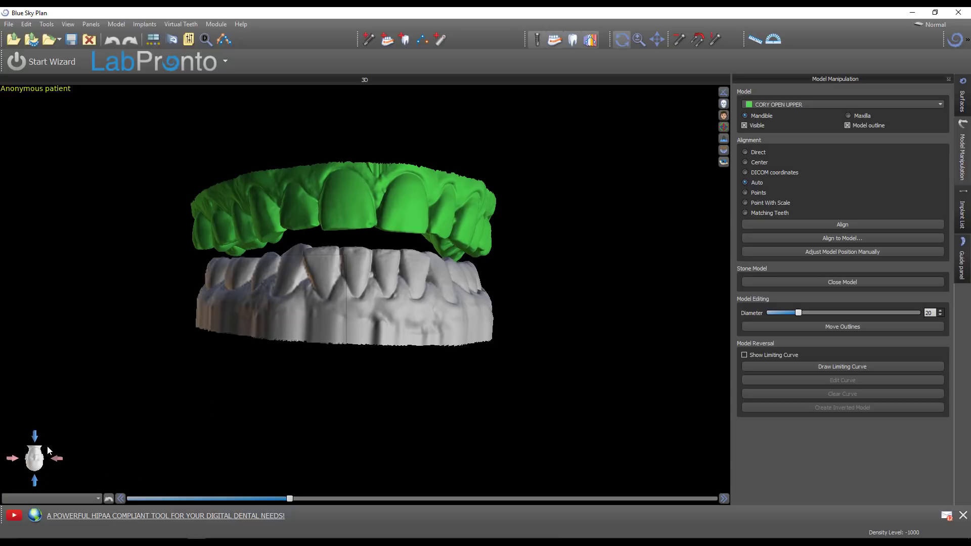
pyautogui.moveTo(395, 194)
pyautogui.mouseDown()
pyautogui.moveTo(368, 206)
pyautogui.moveTo(451, 304)
pyautogui.moveTo(411, 287)
pyautogui.moveTo(394, 199)
pyautogui.mouseUp()
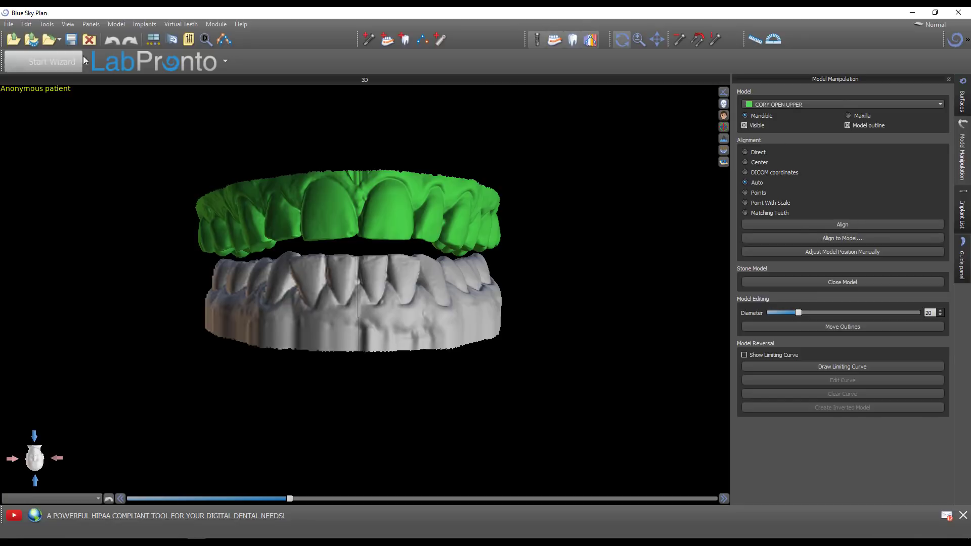
# - In Model Manipulation, start manual positioning and rotate the green upper scan about its vertical axis
pyautogui.click(96, 21)
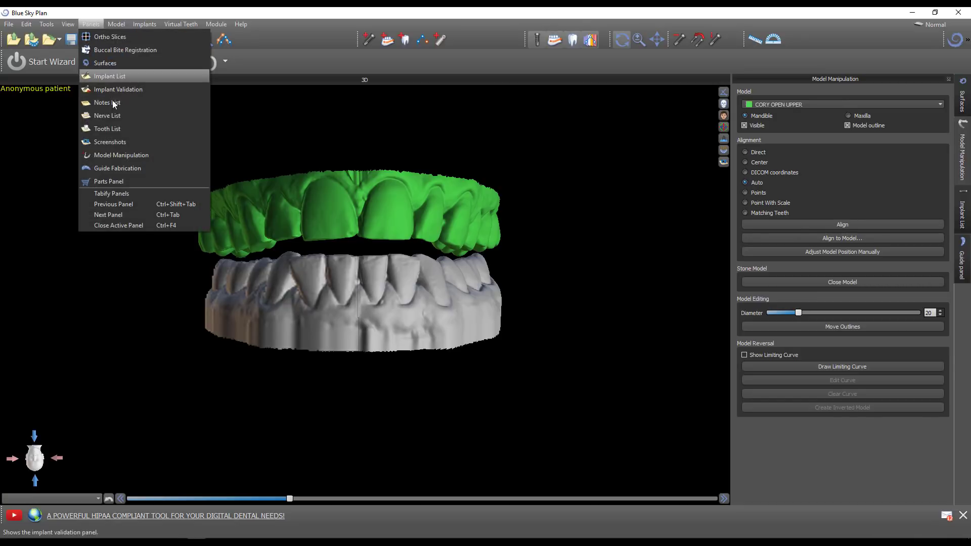
pyautogui.click(113, 156)
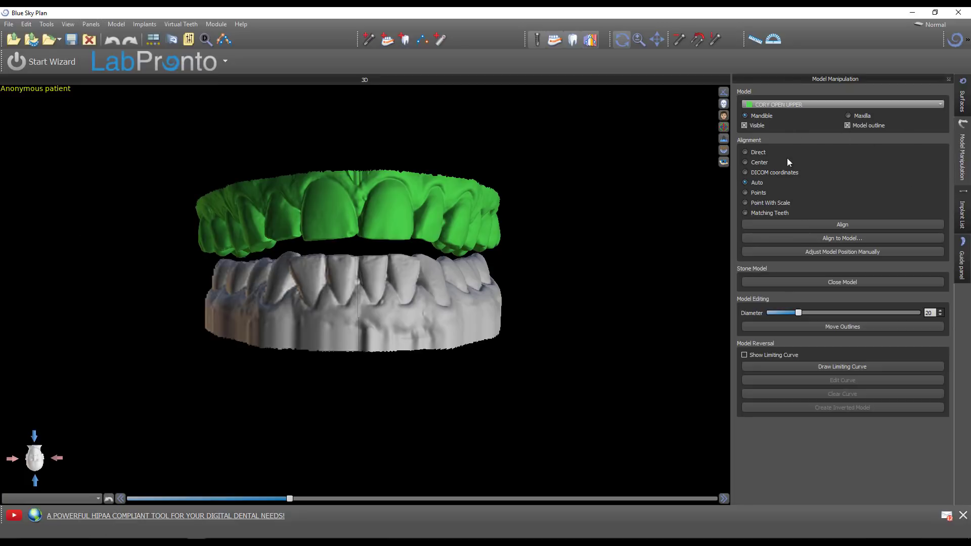
pyautogui.click(825, 254)
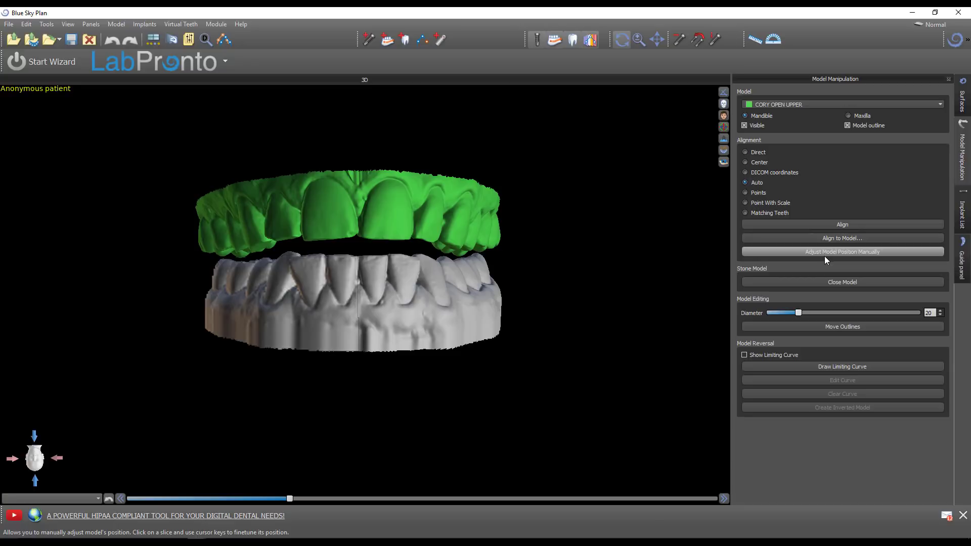
pyautogui.moveTo(492, 138); pyautogui.dragTo(146, 344)
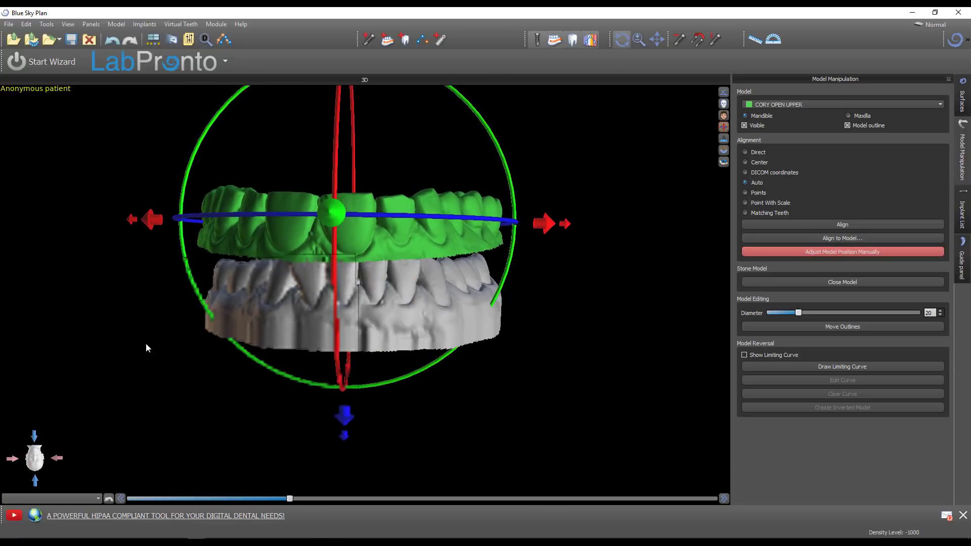
# - Tilt the green scan level and upright from side and front views, then finish the adjustment
pyautogui.click(58, 461)
pyautogui.moveTo(295, 353); pyautogui.dragTo(173, 262)
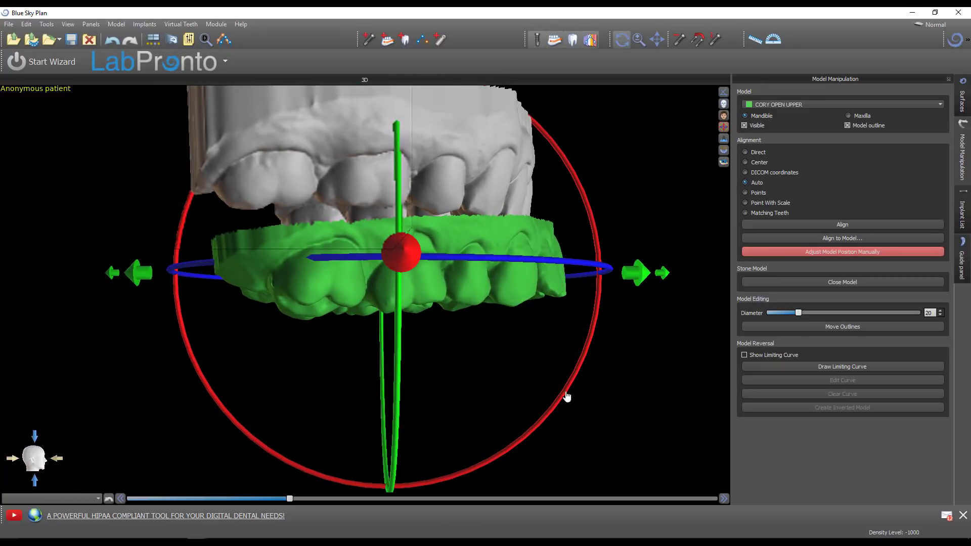
pyautogui.moveTo(566, 394); pyautogui.dragTo(558, 413)
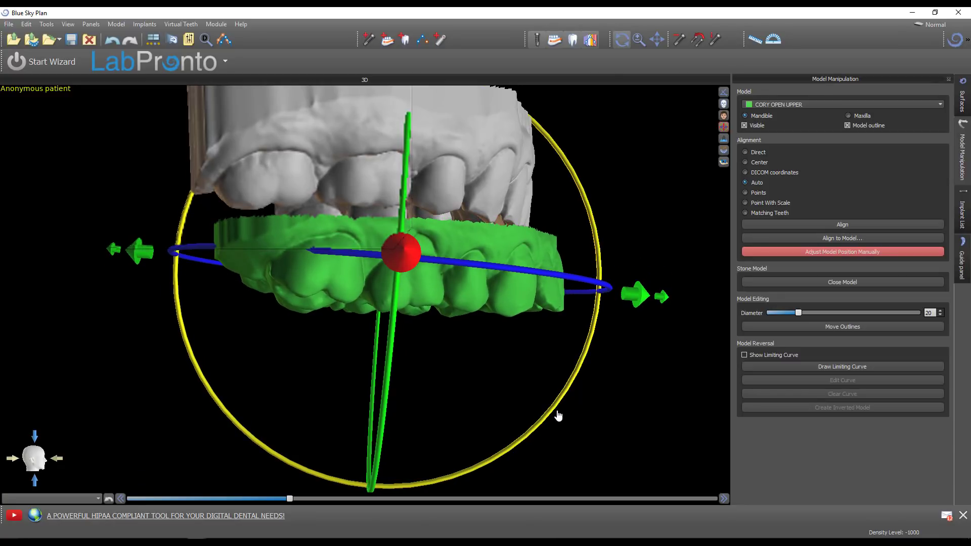
pyautogui.moveTo(394, 347); pyautogui.dragTo(399, 301)
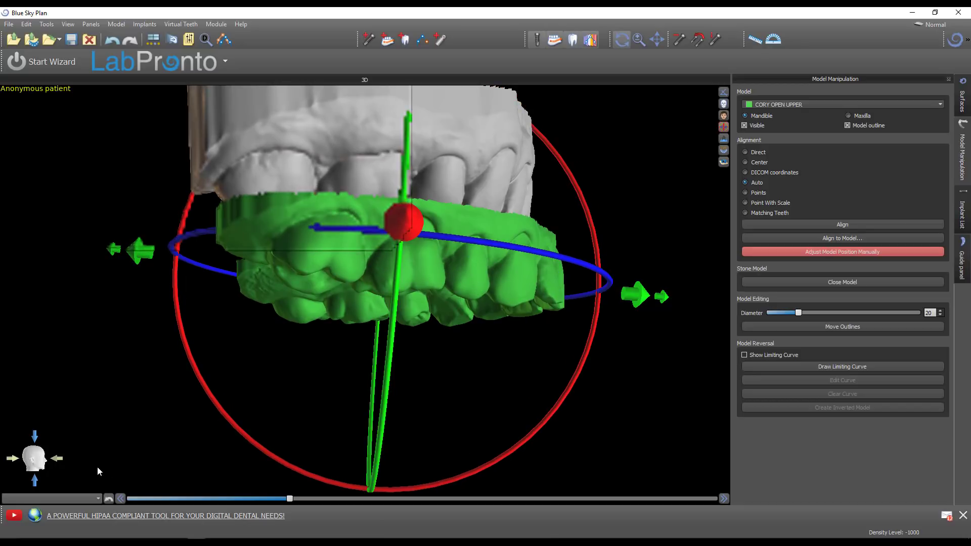
pyautogui.click(57, 459)
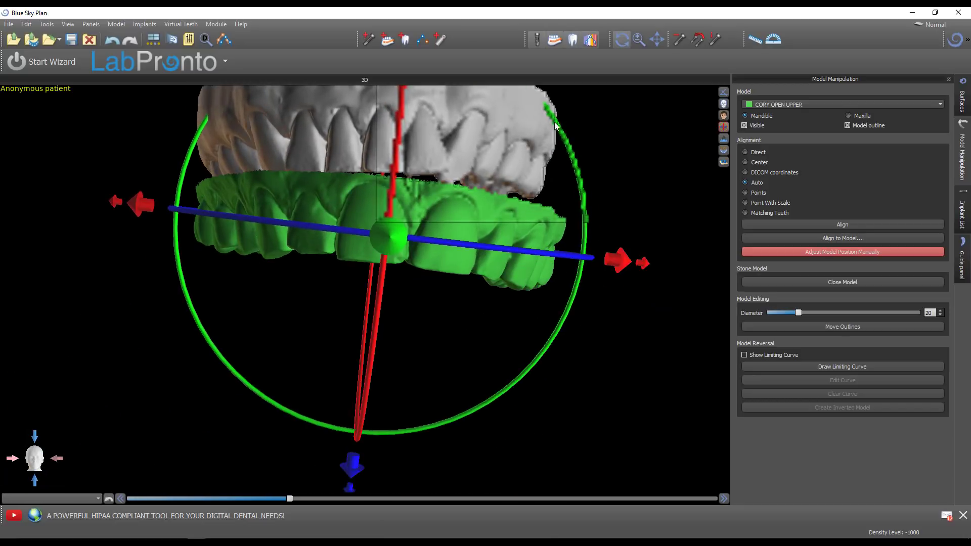
pyautogui.moveTo(563, 235); pyautogui.dragTo(555, 213)
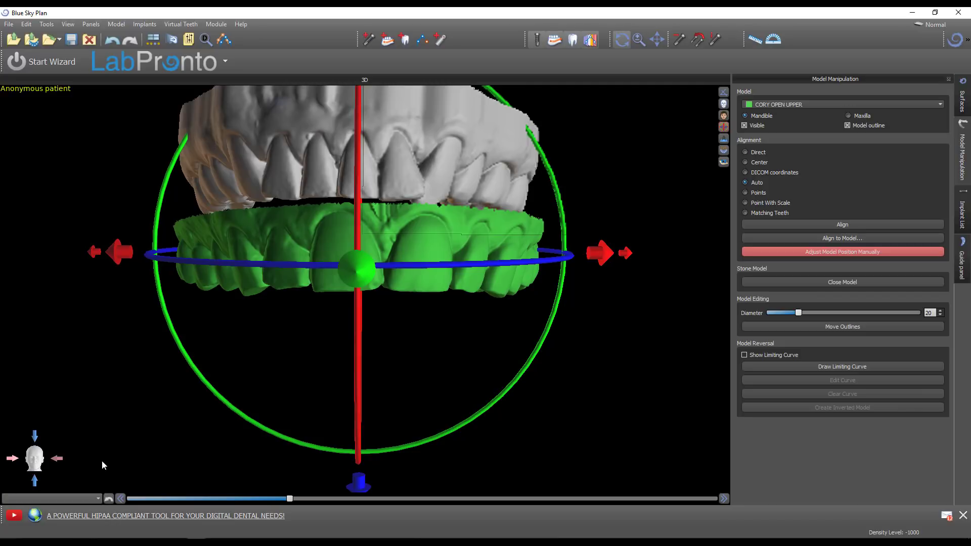
pyautogui.click(768, 253)
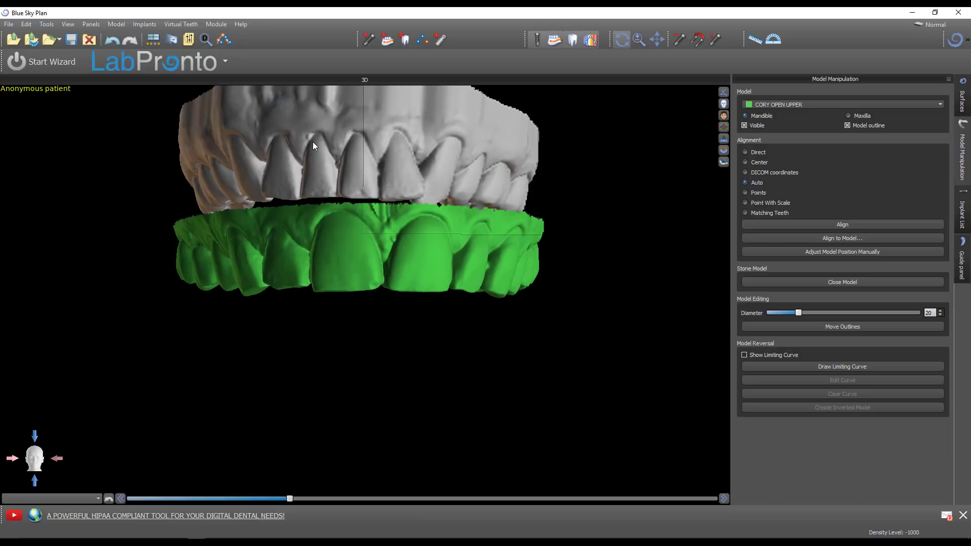
# - Direct-align CORY OPEN LOWER to the upper scan and check the fit from the front
pyautogui.click(856, 106)
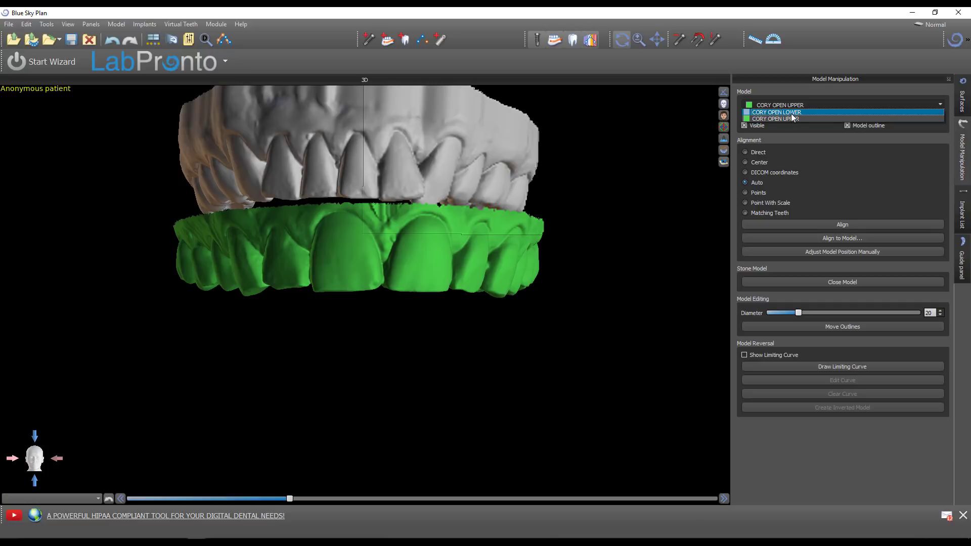
pyautogui.click(791, 113)
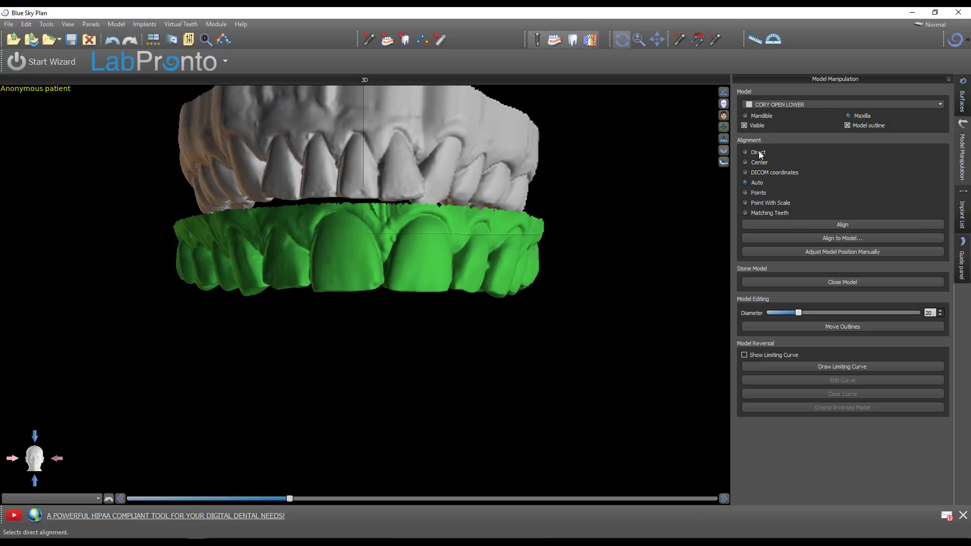
pyautogui.click(843, 238)
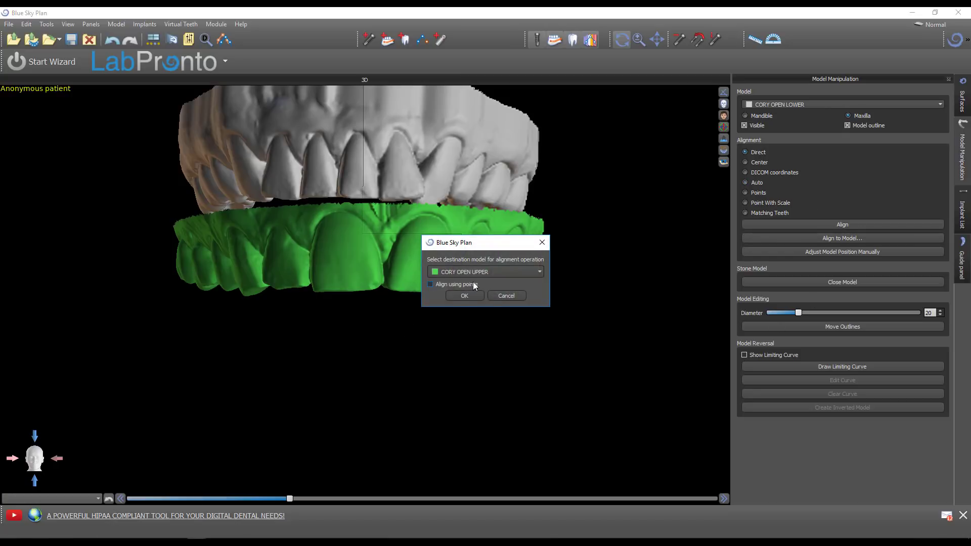
pyautogui.click(466, 296)
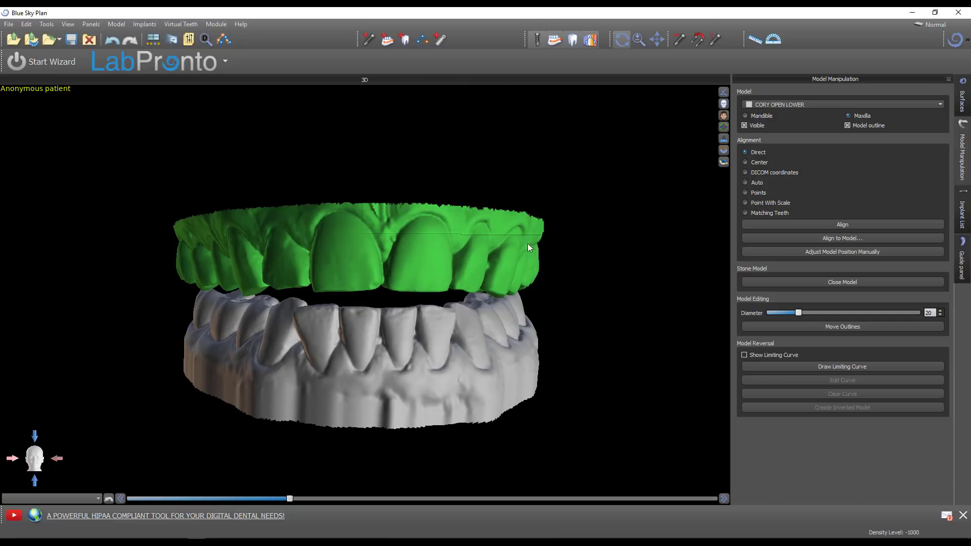
pyautogui.moveTo(551, 243); pyautogui.dragTo(502, 251)
pyautogui.moveTo(561, 248); pyautogui.dragTo(426, 278)
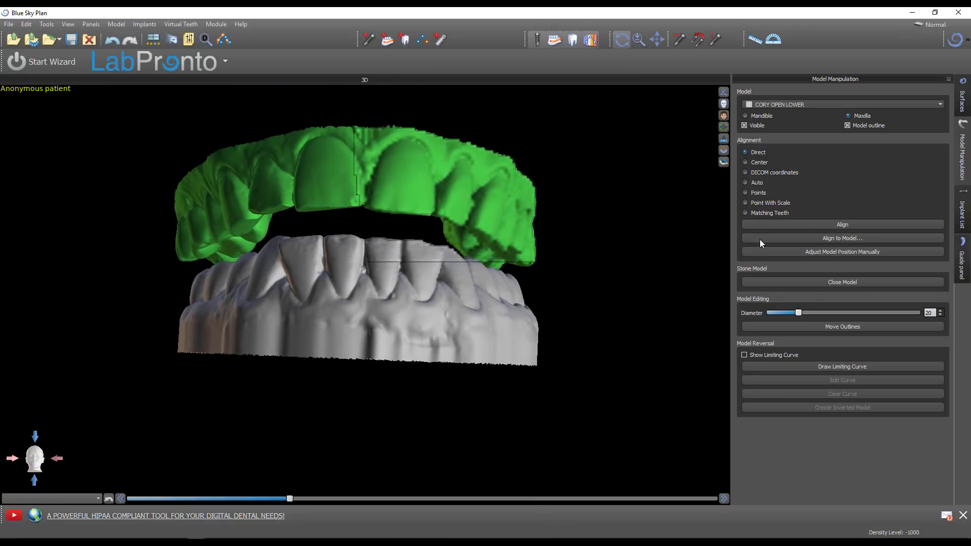
pyautogui.moveTo(342, 182); pyautogui.dragTo(336, 230)
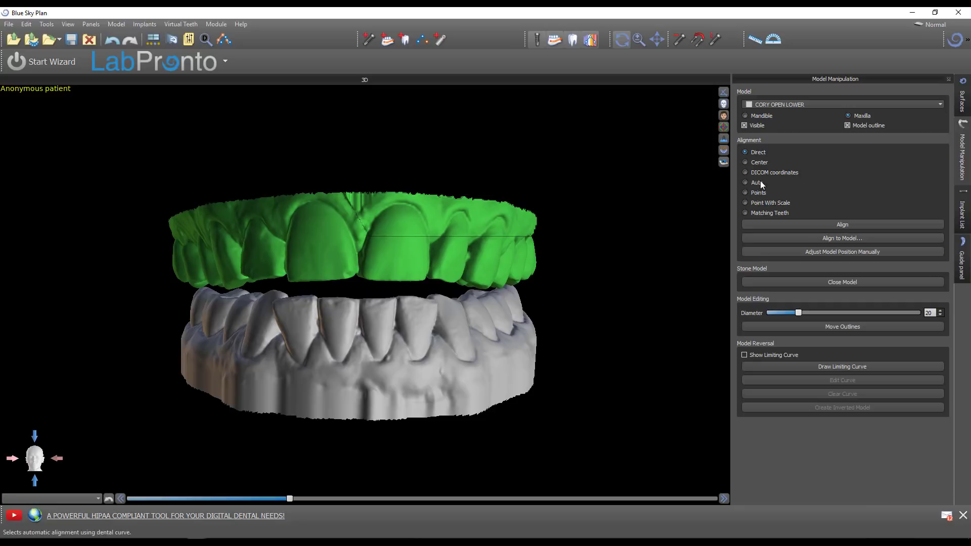
pyautogui.moveTo(581, 339); pyautogui.dragTo(576, 339)
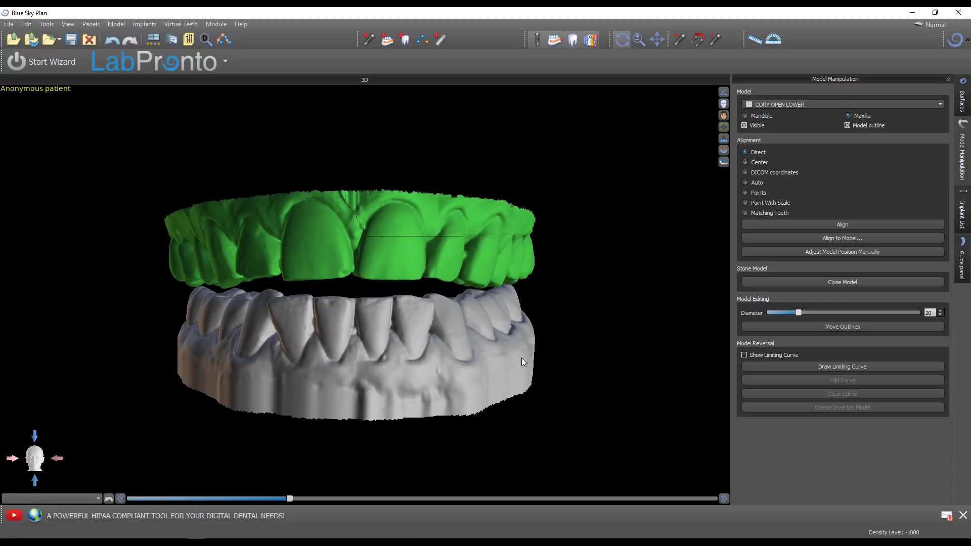
pyautogui.moveTo(522, 360); pyautogui.dragTo(430, 374)
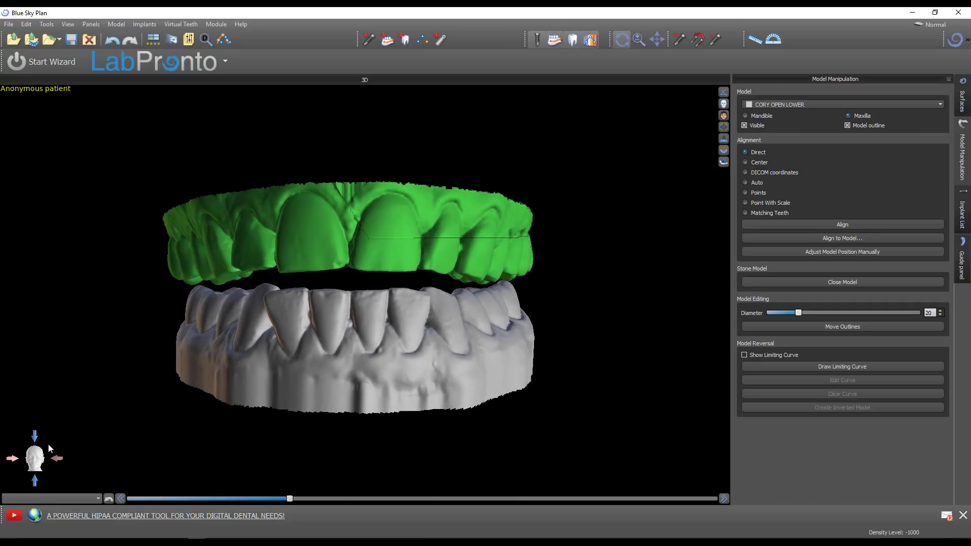
# - In the denture module, place the Right and Left Mandibular Central Incisors as a chain between the lower teeth
pyautogui.click(223, 26)
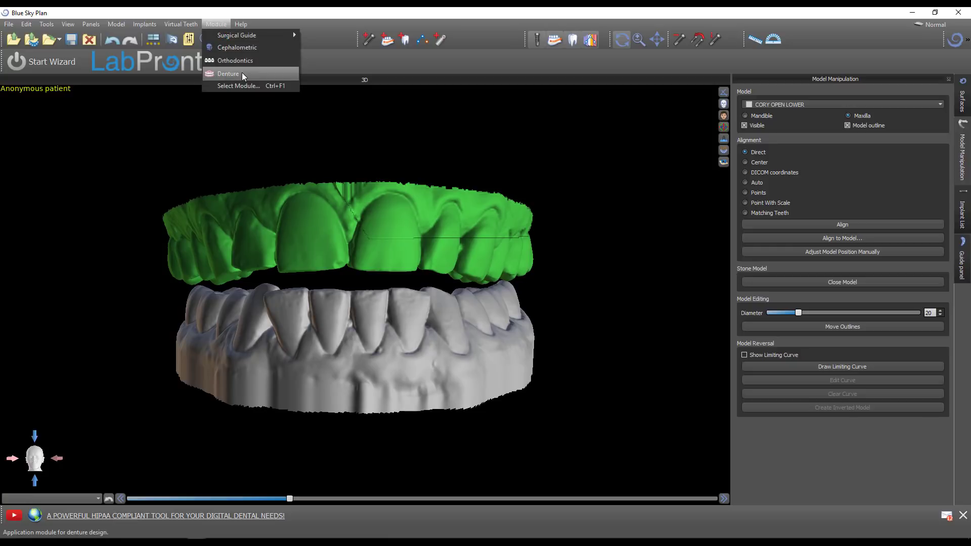
pyautogui.click(243, 75)
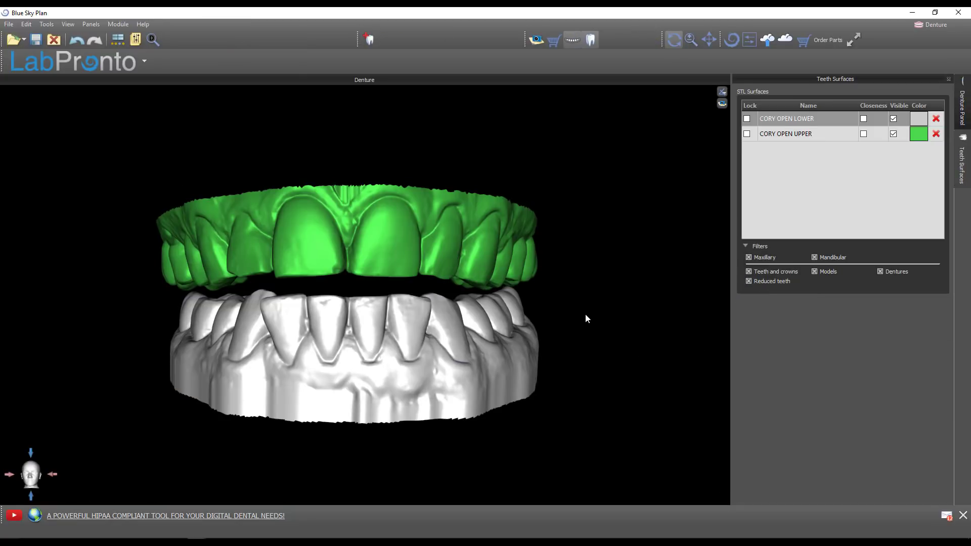
pyautogui.moveTo(585, 318); pyautogui.dragTo(434, 317)
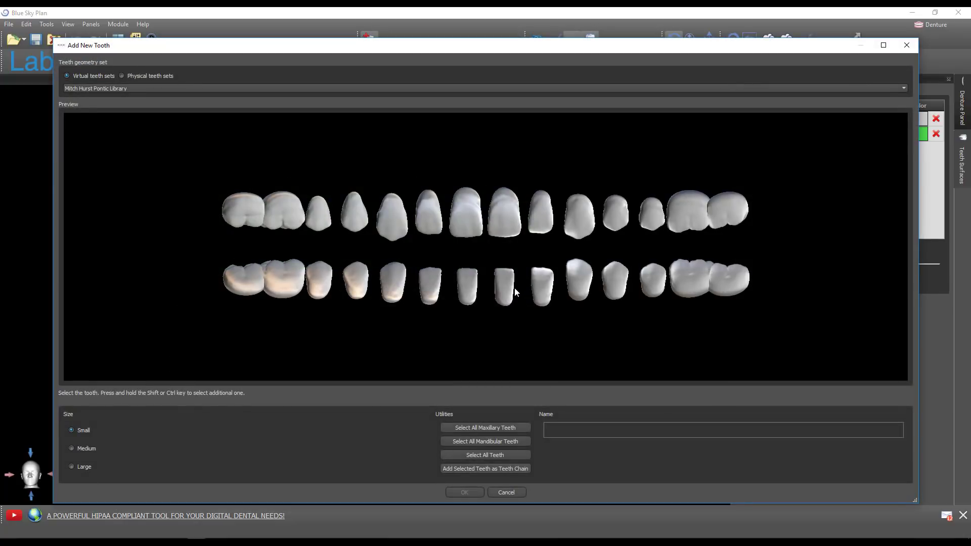
pyautogui.click(508, 289)
pyautogui.click(509, 290)
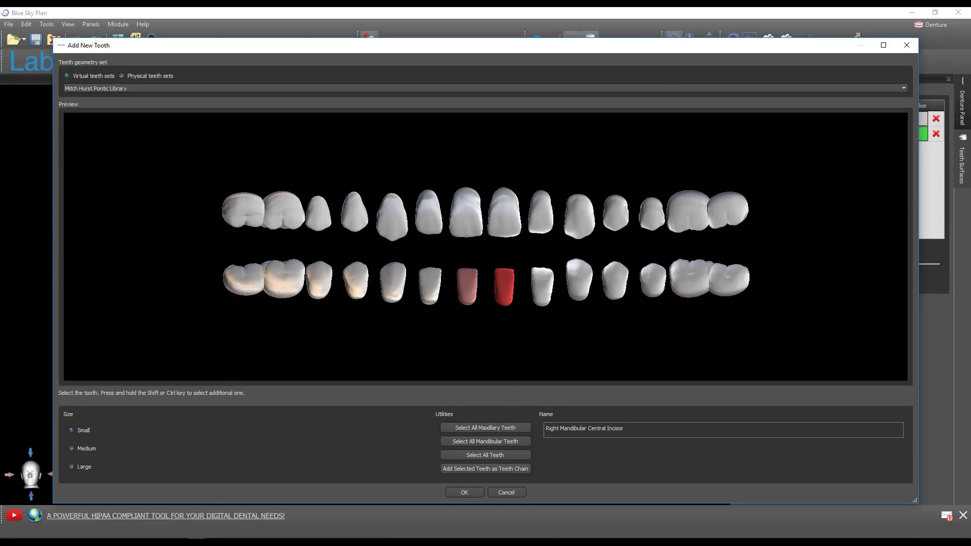
pyautogui.click(480, 469)
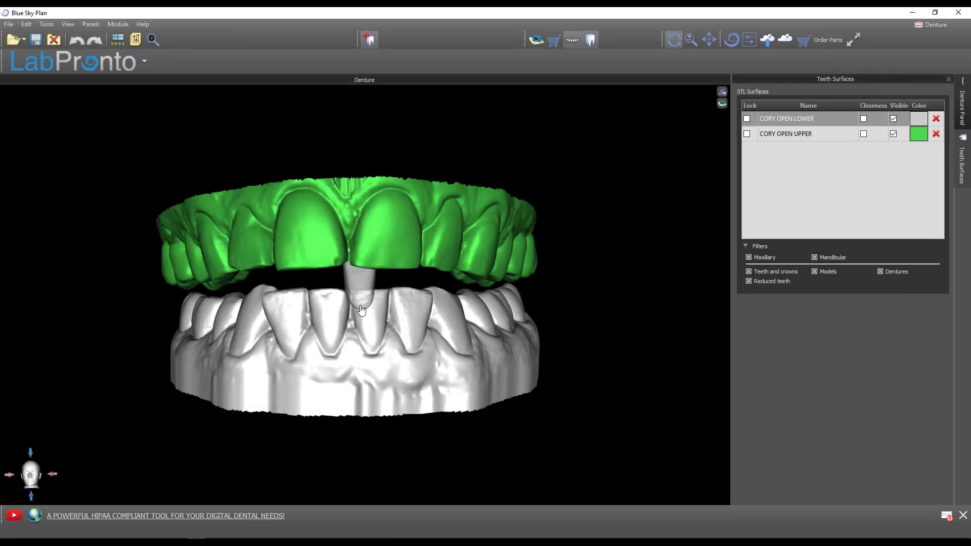
pyautogui.click(361, 311)
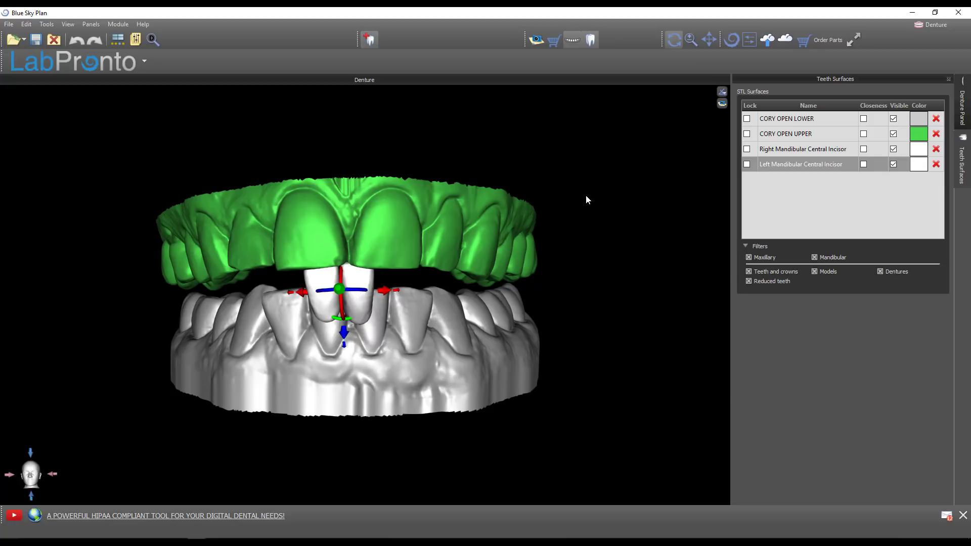
# - Create a mandible denture on CORY OPEN LOWER and hide the green upper model
pyautogui.click(967, 115)
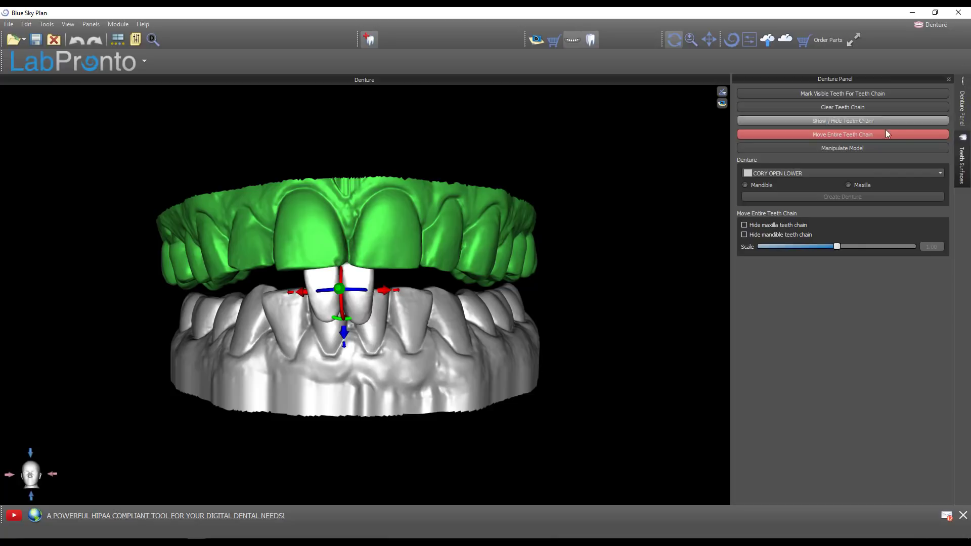
pyautogui.click(773, 175)
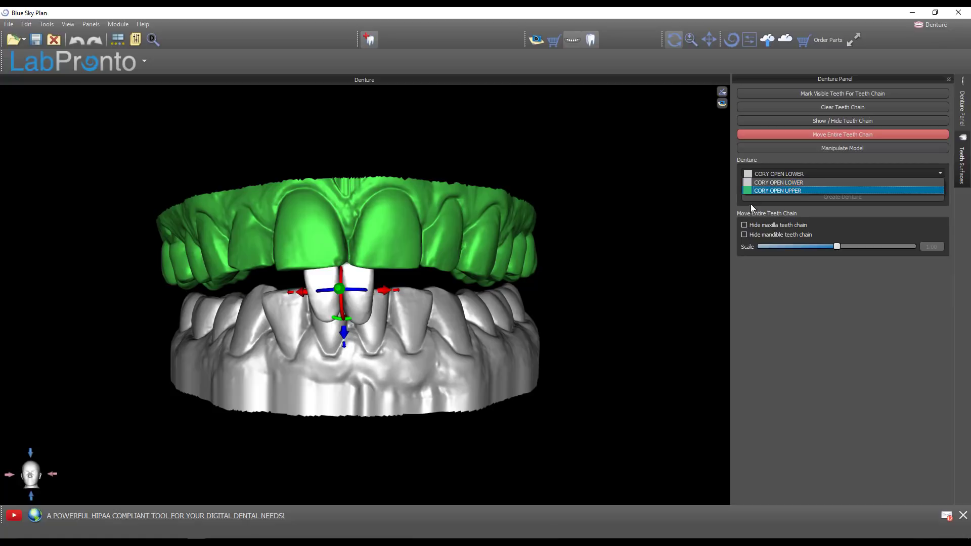
pyautogui.click(772, 183)
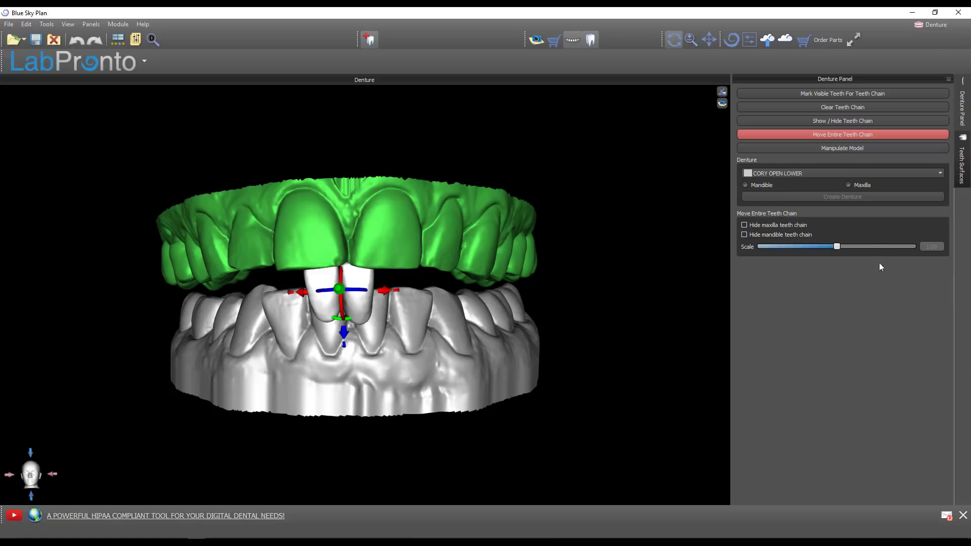
pyautogui.click(769, 187)
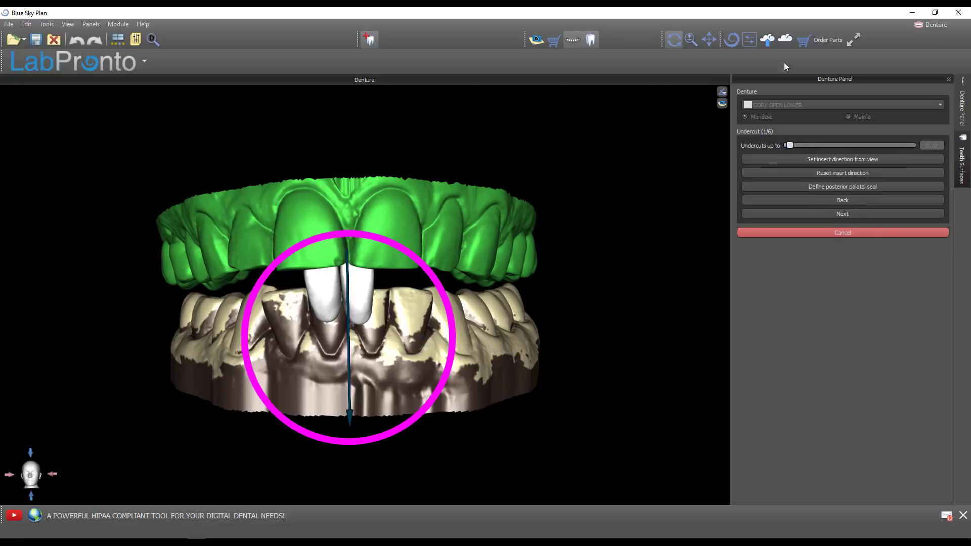
pyautogui.rightClick(477, 249)
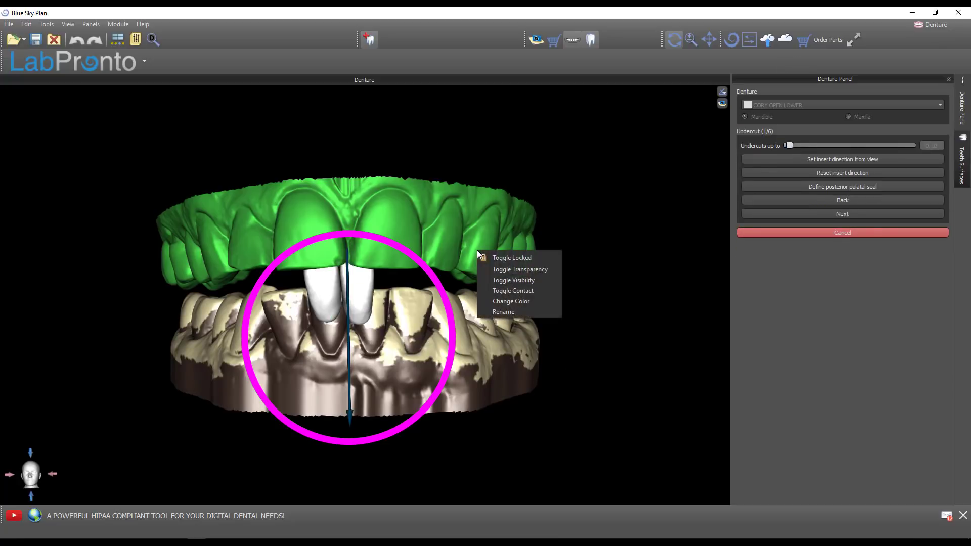
pyautogui.click(515, 280)
# - Straighten the insertion direction to vertical and inspect the lower arch's undercuts from several angles
pyautogui.moveTo(557, 299); pyautogui.dragTo(410, 395)
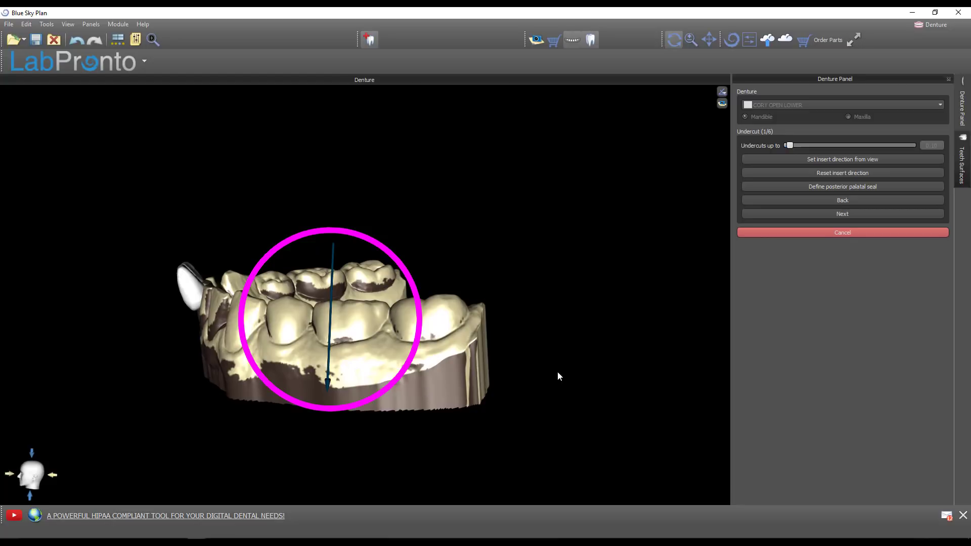
pyautogui.moveTo(407, 284); pyautogui.dragTo(405, 268)
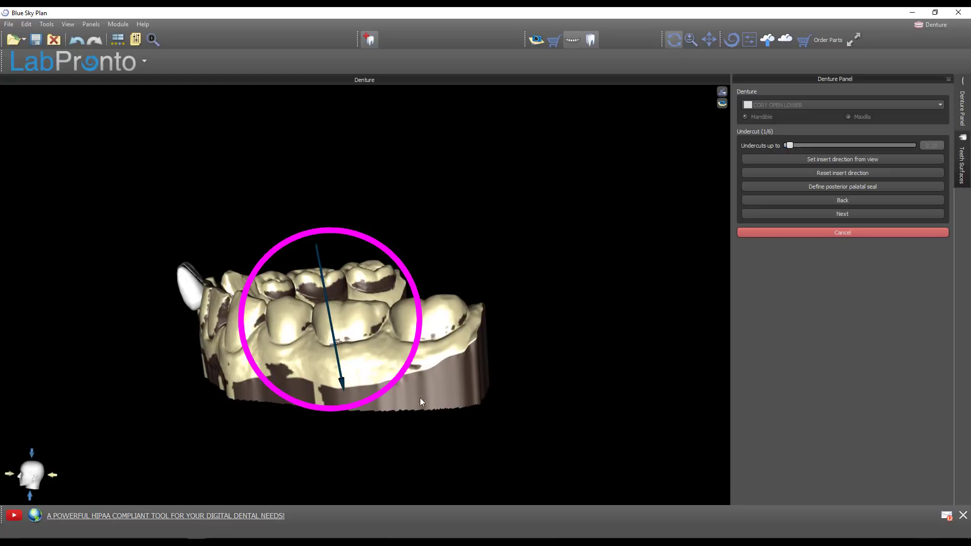
pyautogui.moveTo(421, 316); pyautogui.dragTo(416, 332)
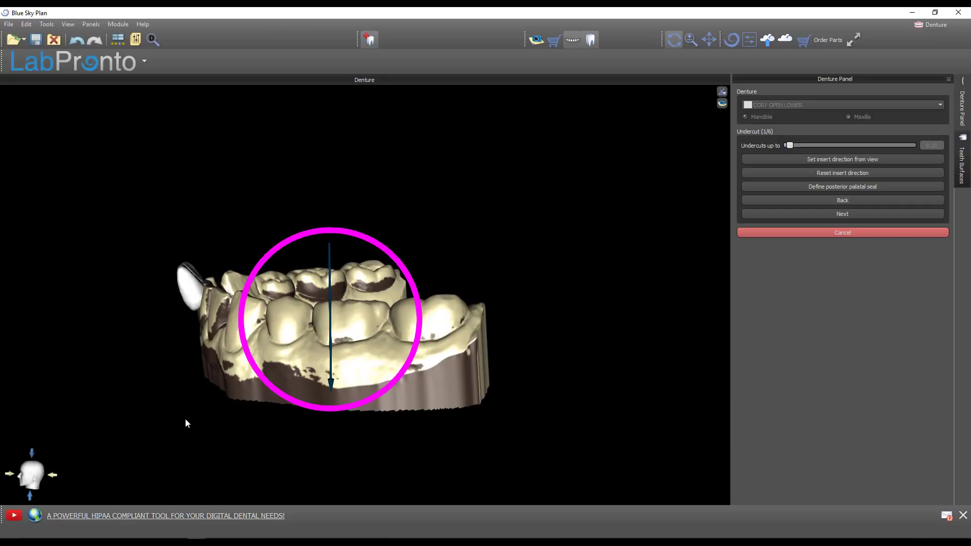
pyautogui.moveTo(183, 416); pyautogui.dragTo(223, 284)
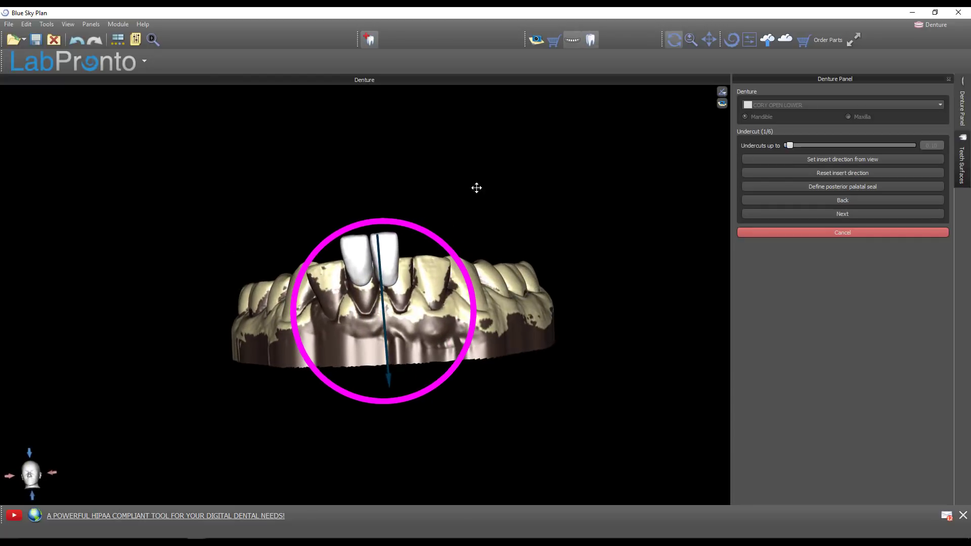
pyautogui.moveTo(477, 191); pyautogui.dragTo(481, 214)
pyautogui.moveTo(578, 274); pyautogui.dragTo(504, 322)
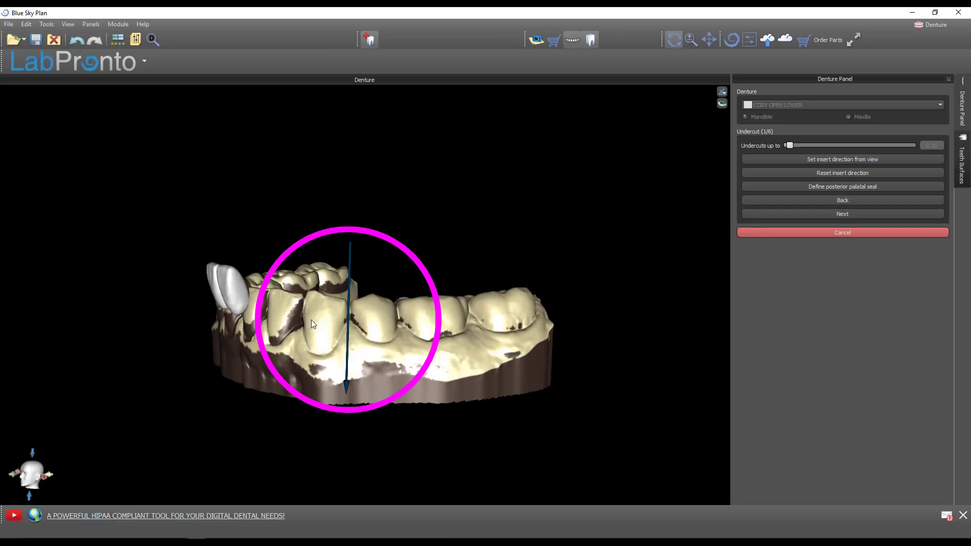
pyautogui.moveTo(165, 367); pyautogui.dragTo(425, 318)
pyautogui.moveTo(620, 320); pyautogui.dragTo(152, 364)
pyautogui.moveTo(526, 306); pyautogui.dragTo(878, 273)
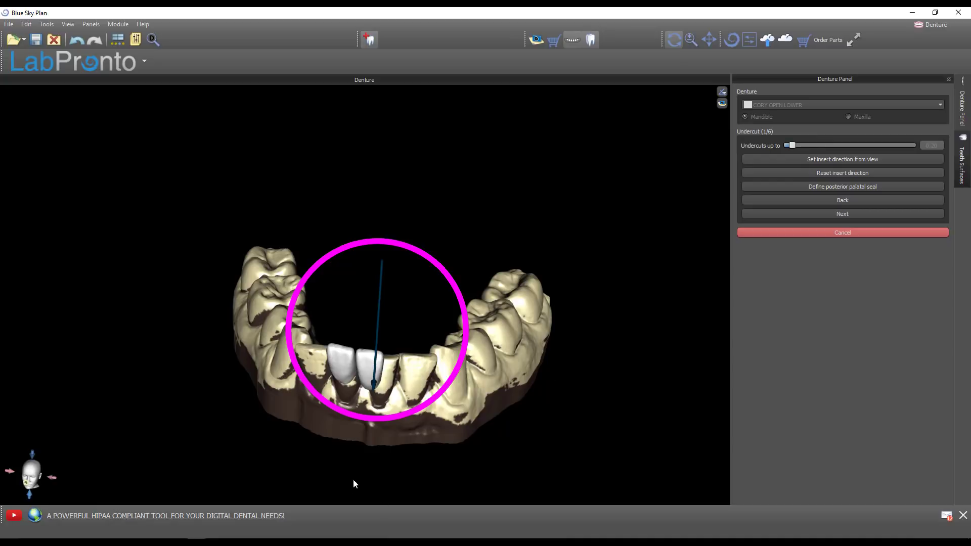
pyautogui.moveTo(354, 478); pyautogui.dragTo(427, 442)
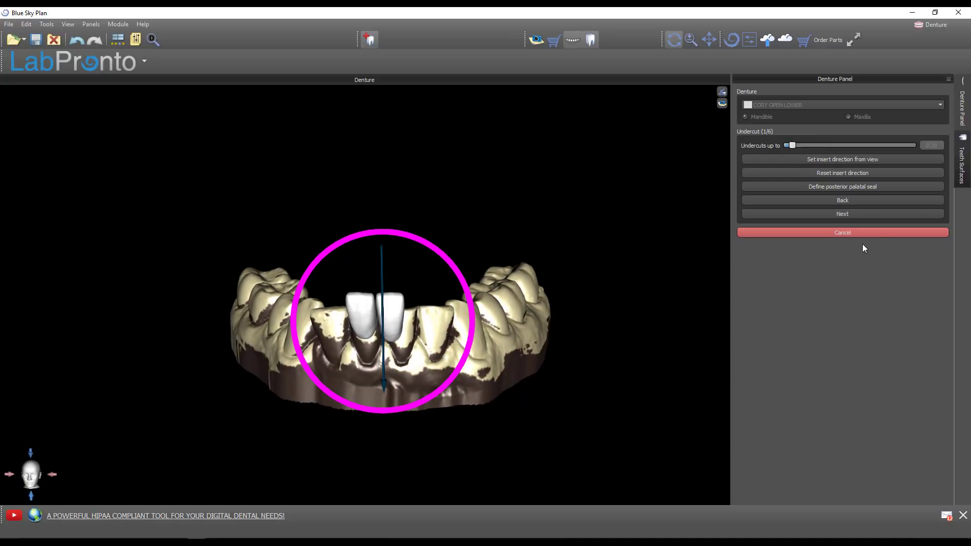
pyautogui.moveTo(440, 178); pyautogui.dragTo(509, 283)
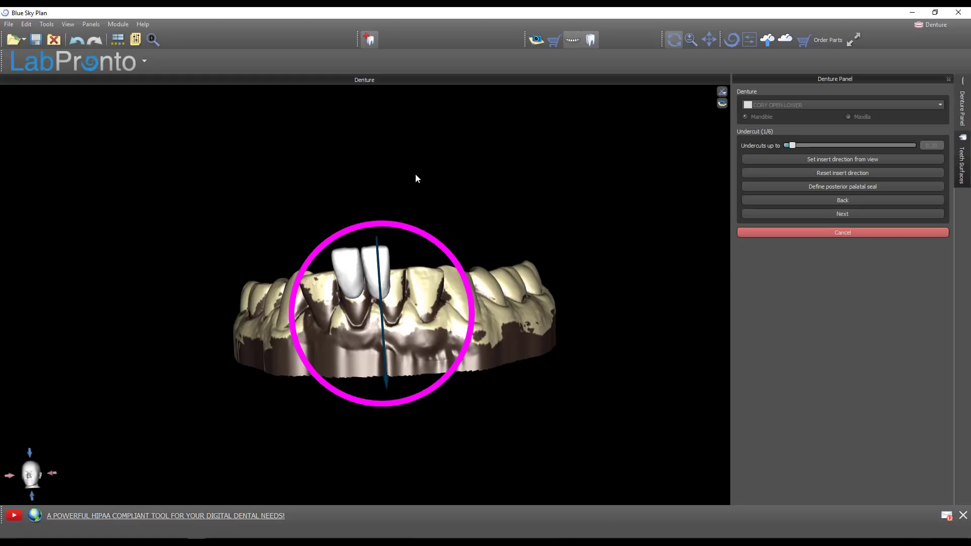
pyautogui.moveTo(433, 145)
pyautogui.mouseDown()
pyautogui.moveTo(449, 151)
pyautogui.moveTo(439, 161)
pyautogui.mouseUp()
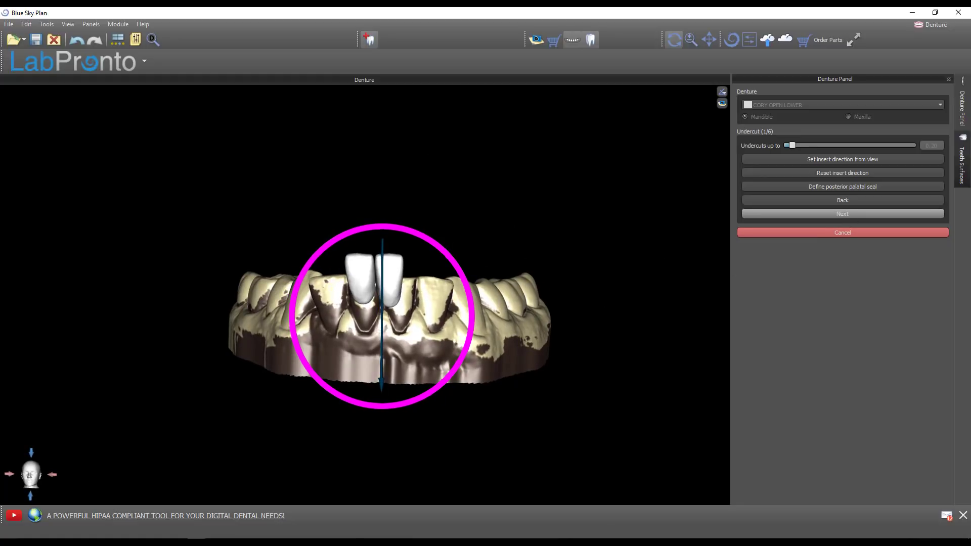
# - Finalize the undercuts and begin the base outline at the back molar along the teeth
pyautogui.click(851, 217)
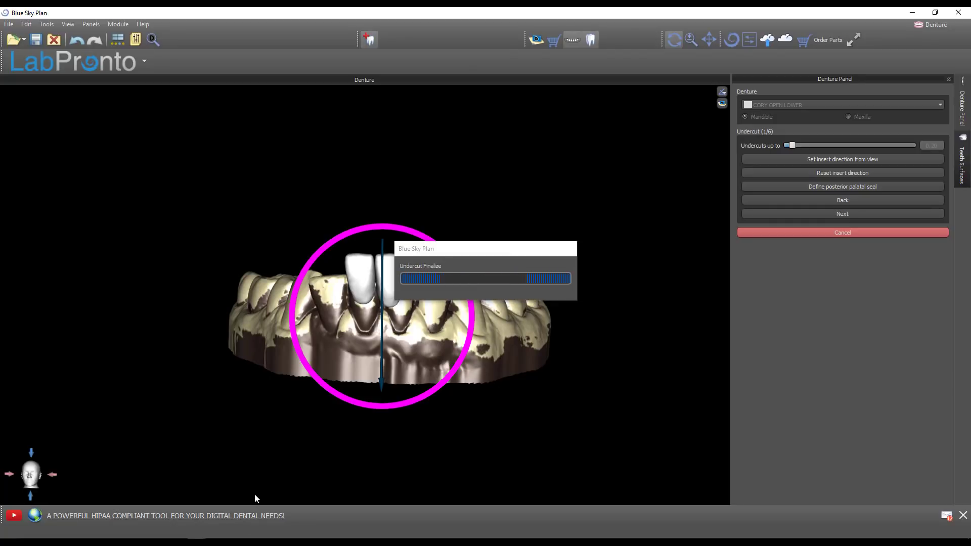
pyautogui.moveTo(254, 381); pyautogui.dragTo(492, 379)
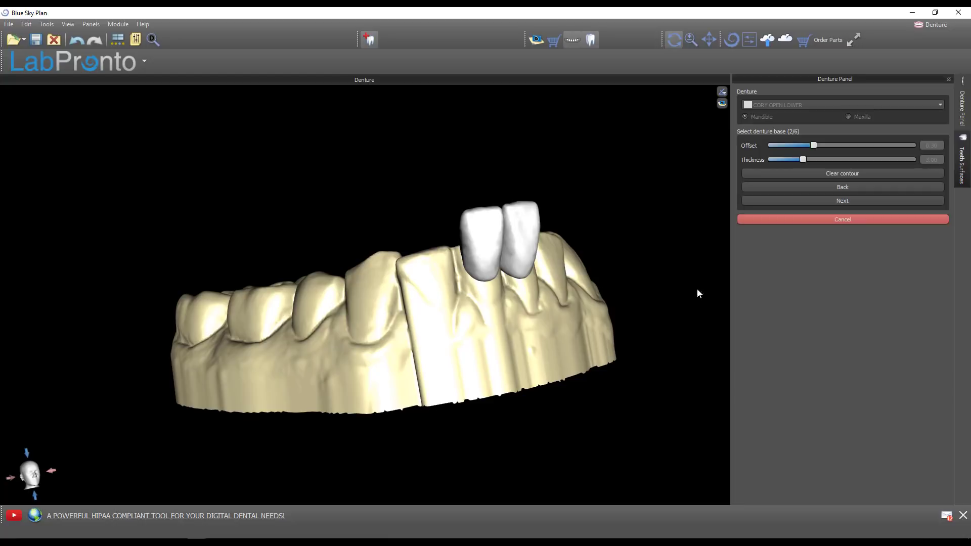
pyautogui.moveTo(700, 280); pyautogui.dragTo(286, 369)
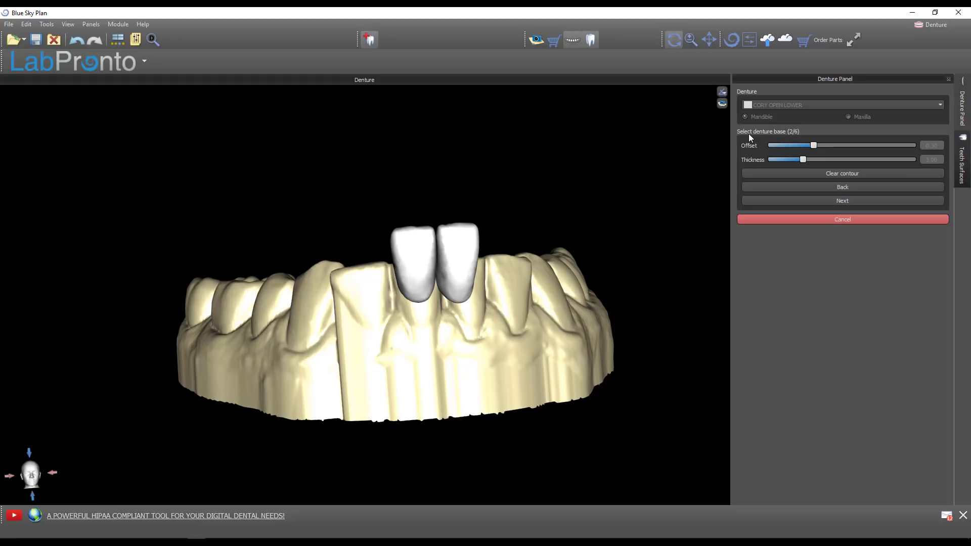
pyautogui.moveTo(192, 349); pyautogui.dragTo(379, 374)
pyautogui.click(268, 346)
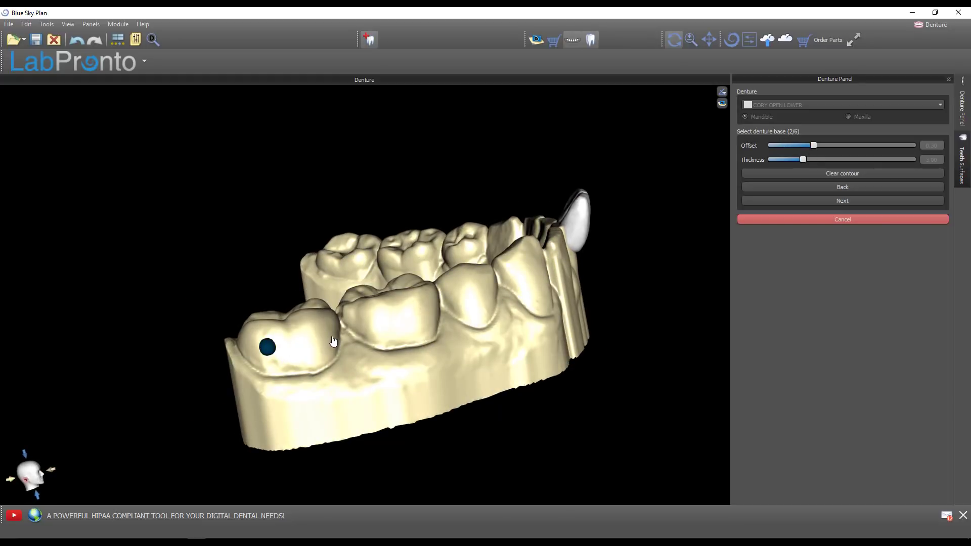
pyautogui.click(332, 337)
pyautogui.click(411, 315)
pyautogui.click(473, 293)
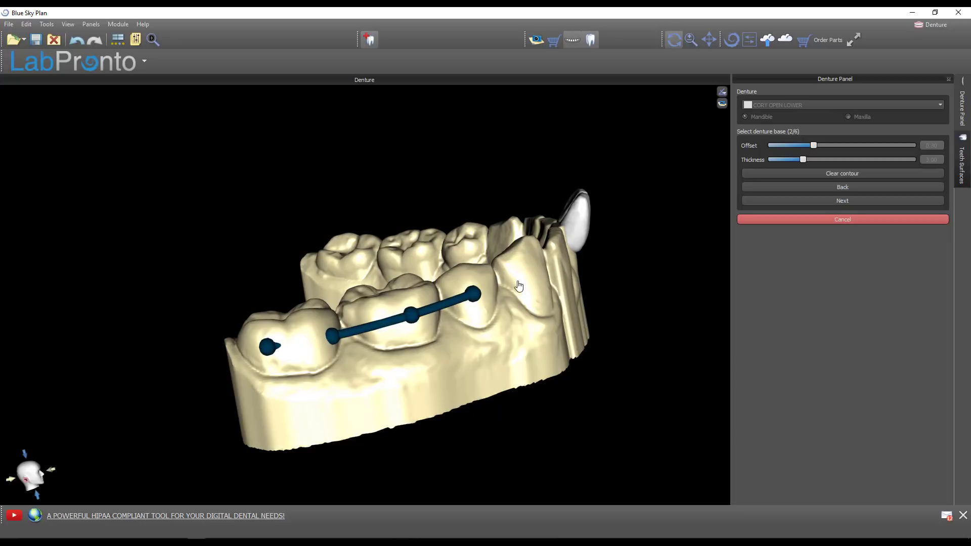
pyautogui.click(528, 277)
# - Continue the base outline past the front teeth and along the side to the left molar
pyautogui.moveTo(610, 320); pyautogui.dragTo(362, 329)
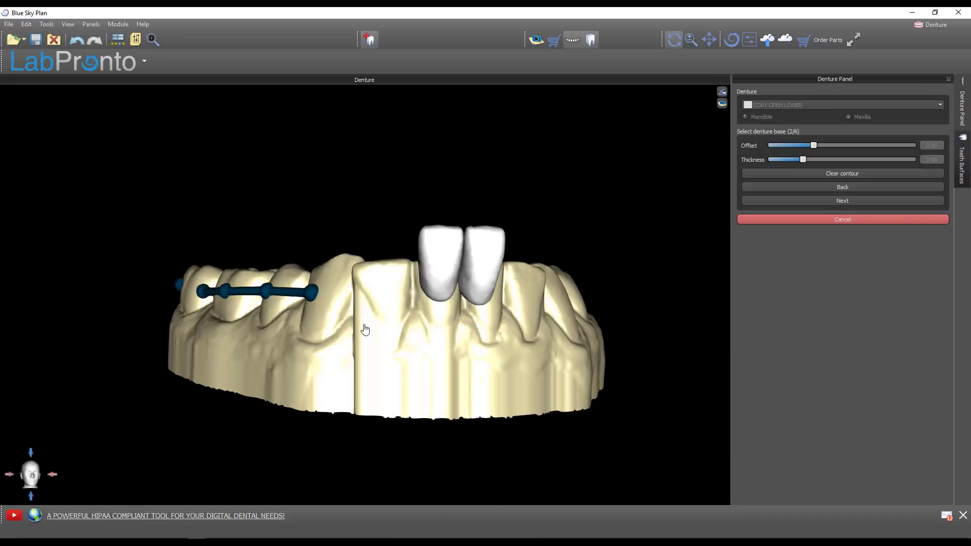
pyautogui.click(390, 292)
pyautogui.click(527, 293)
pyautogui.moveTo(601, 321); pyautogui.dragTo(373, 317)
pyautogui.click(464, 310)
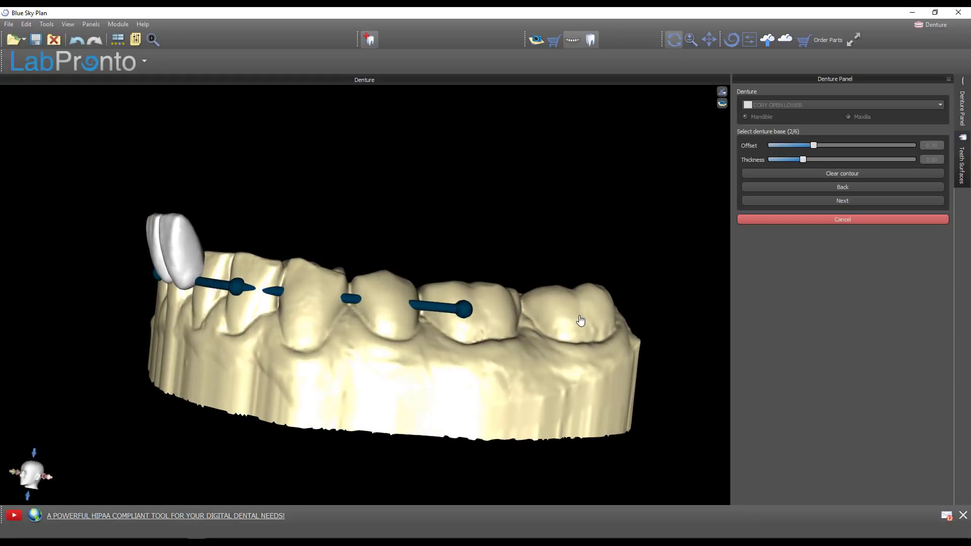
pyautogui.click(581, 315)
pyautogui.moveTo(657, 321); pyautogui.dragTo(273, 343)
pyautogui.click(204, 349)
pyautogui.moveTo(204, 349); pyautogui.dragTo(148, 410)
pyautogui.click(144, 406)
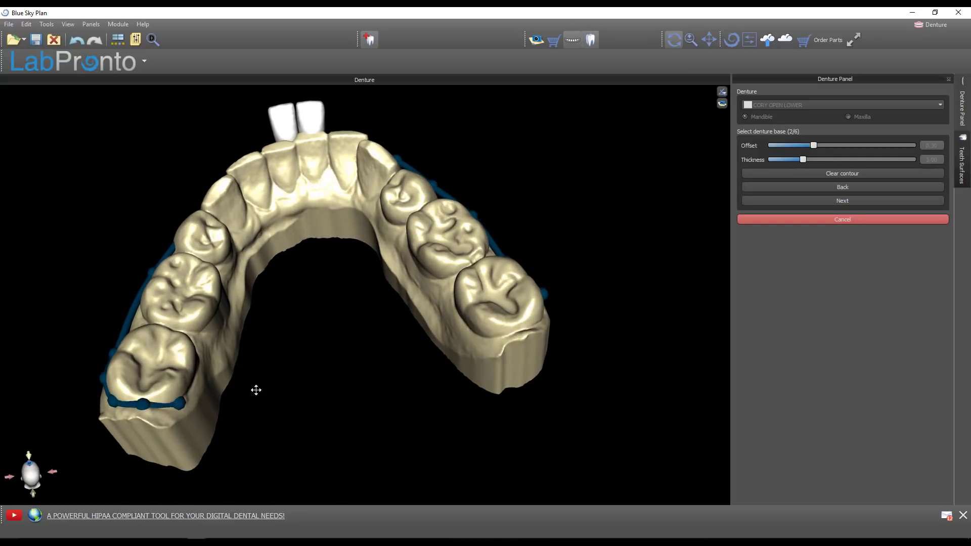
# - Trace the outline from the left molar along the molars toward the canine
pyautogui.moveTo(232, 364); pyautogui.dragTo(188, 262)
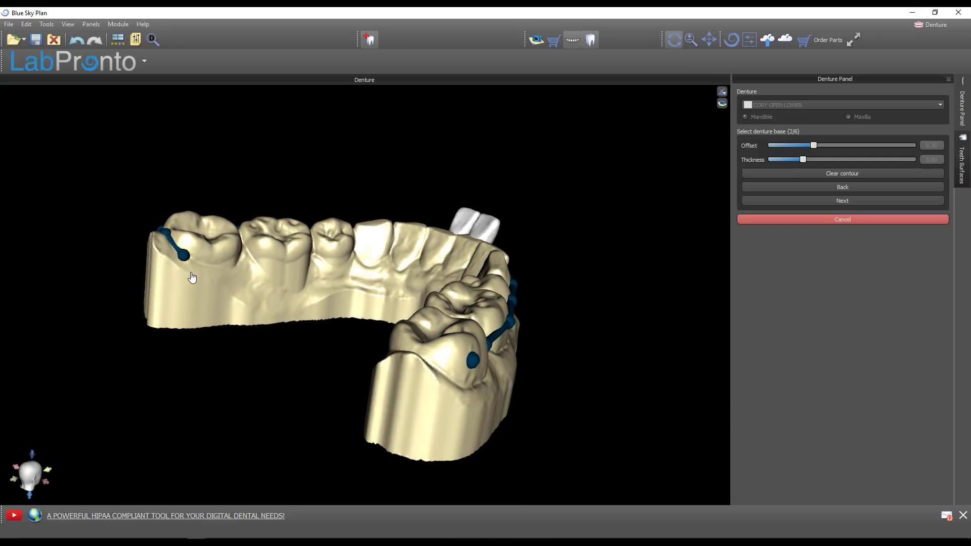
pyautogui.click(192, 271)
pyautogui.click(222, 284)
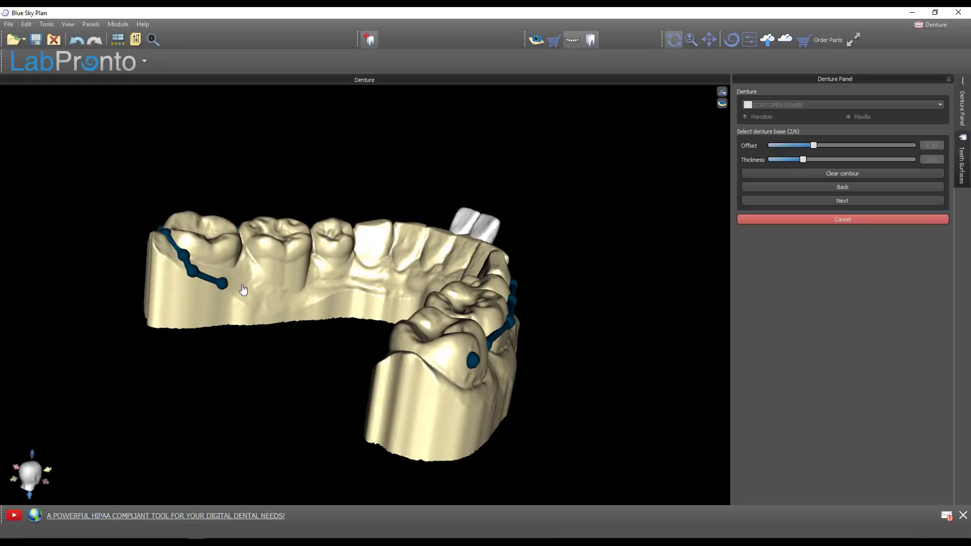
pyautogui.click(273, 286)
pyautogui.click(324, 282)
pyautogui.click(373, 277)
pyautogui.click(412, 287)
# - Extend the outline along the remaining side of the arch back to the molar
pyautogui.moveTo(325, 349); pyautogui.dragTo(334, 304)
pyautogui.click(299, 267)
pyautogui.click(341, 284)
pyautogui.click(382, 307)
pyautogui.click(431, 327)
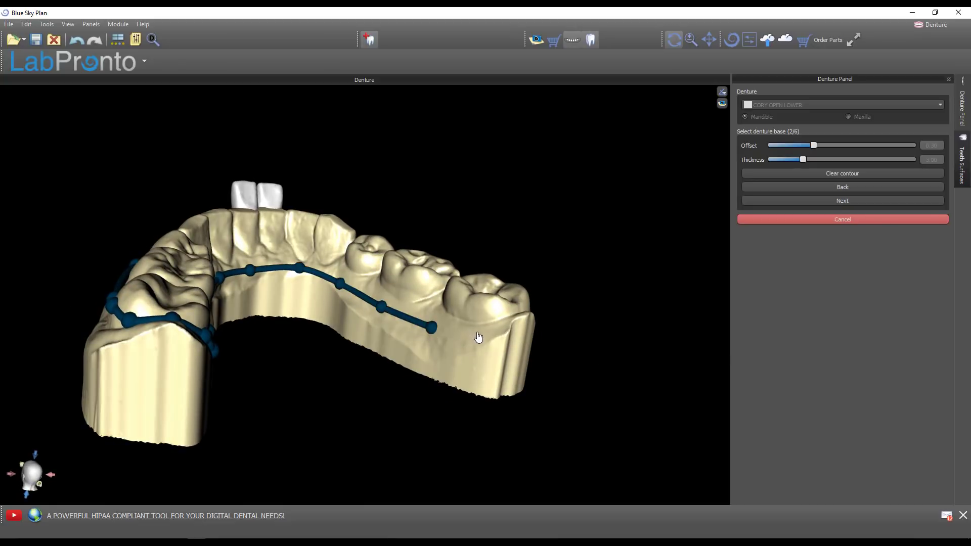
pyautogui.click(477, 333)
pyautogui.click(503, 320)
pyautogui.moveTo(531, 322); pyautogui.dragTo(366, 410)
pyautogui.click(408, 426)
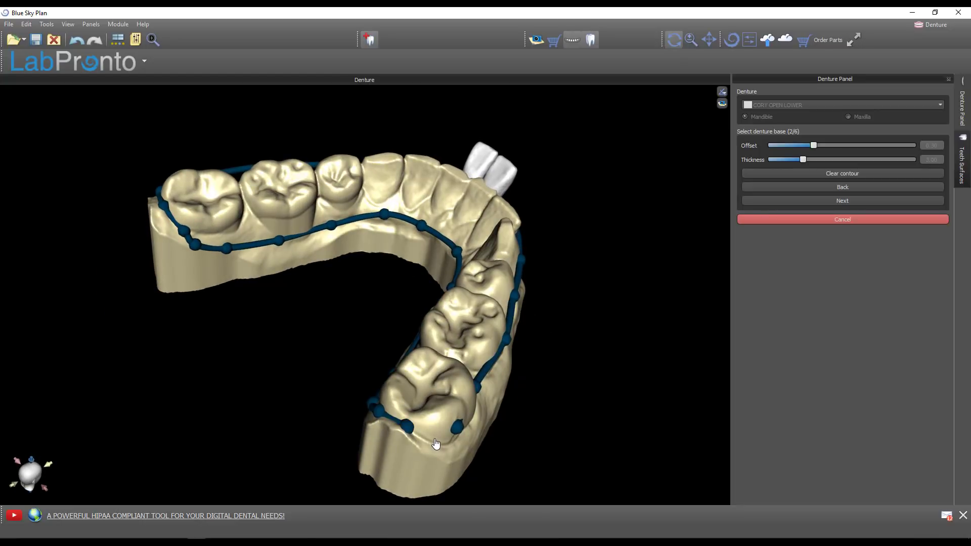
pyautogui.moveTo(349, 438); pyautogui.dragTo(313, 385)
# - Join the outline into one closed contour, adjust its open end, and lower the Offset slider
pyautogui.click(324, 386)
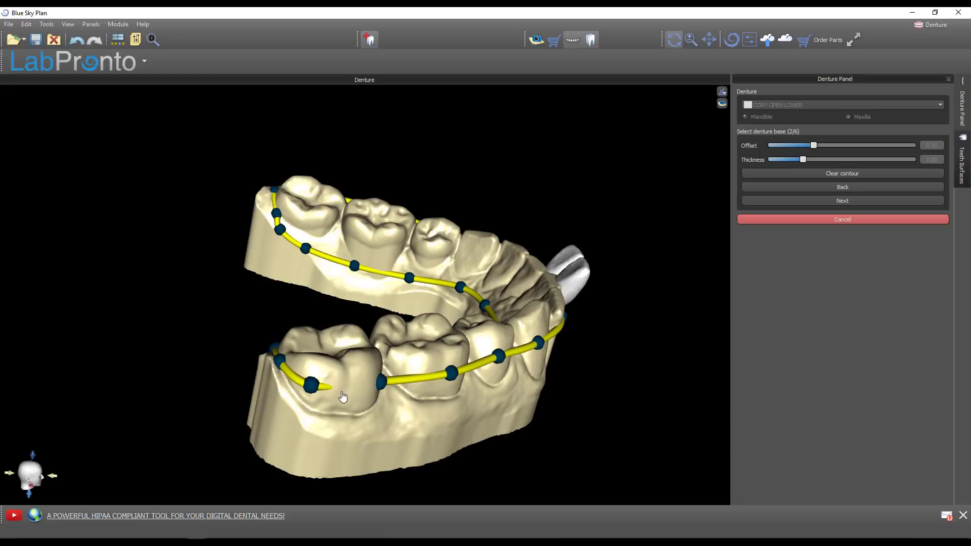
pyautogui.moveTo(315, 384); pyautogui.dragTo(316, 379)
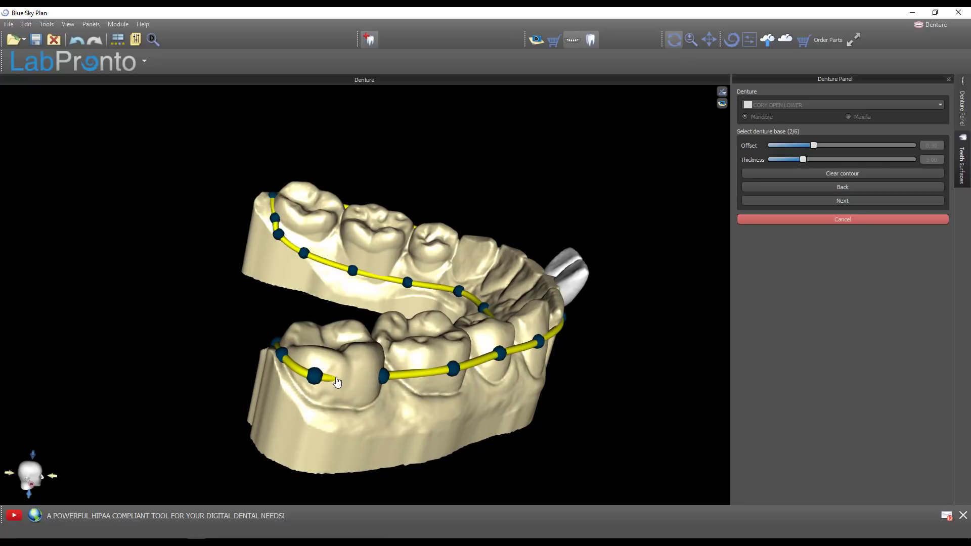
pyautogui.moveTo(336, 383); pyautogui.dragTo(352, 382)
pyautogui.moveTo(463, 423); pyautogui.dragTo(494, 317, button='right')
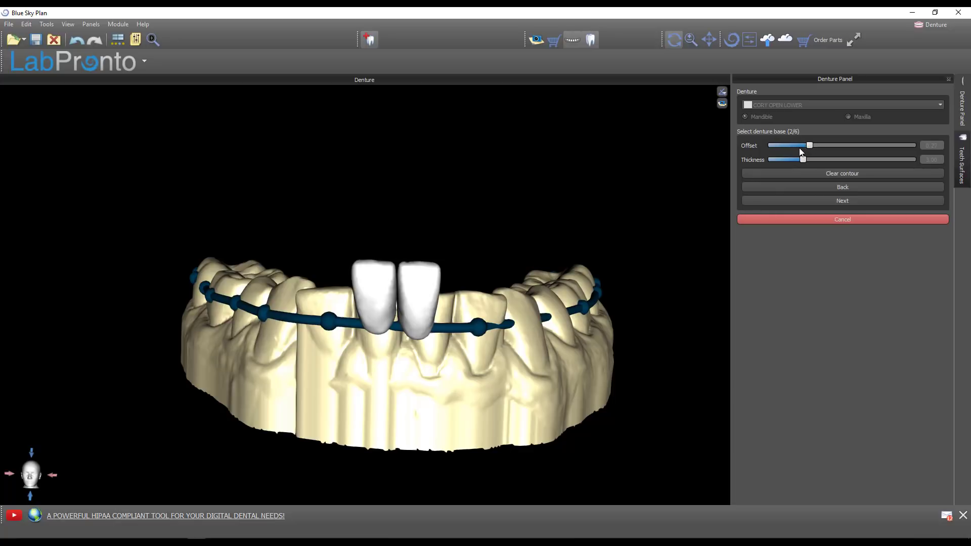
pyautogui.moveTo(806, 149); pyautogui.dragTo(793, 148)
# - Generate the pink denture base and inspect it from several angles at the gingiva height step
pyautogui.click(859, 202)
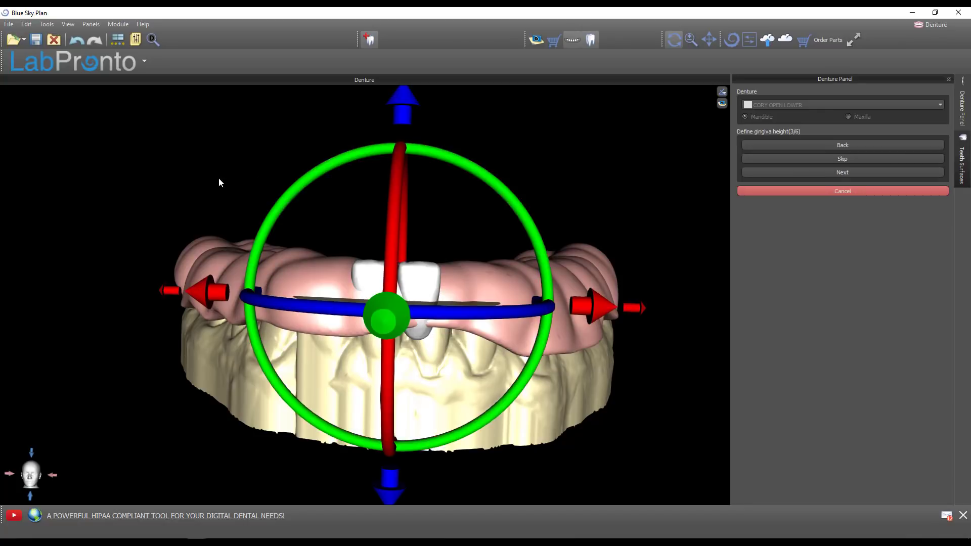
pyautogui.moveTo(209, 188); pyautogui.dragTo(588, 175)
pyautogui.moveTo(620, 254); pyautogui.dragTo(445, 349)
# - Accept the gingiva height and trace a closed buildup contour around the two front incisors
pyautogui.click(848, 172)
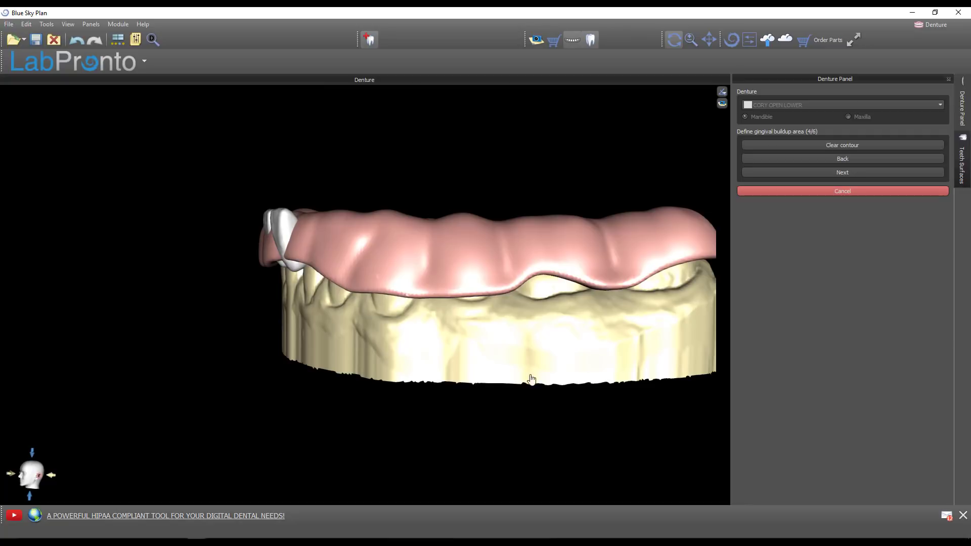
pyautogui.moveTo(116, 321); pyautogui.dragTo(399, 344)
pyautogui.moveTo(354, 260); pyautogui.dragTo(373, 295)
pyautogui.click(366, 289)
pyautogui.click(423, 277)
pyautogui.click(417, 250)
pyautogui.click(376, 244)
pyautogui.click(333, 253)
pyautogui.click(333, 277)
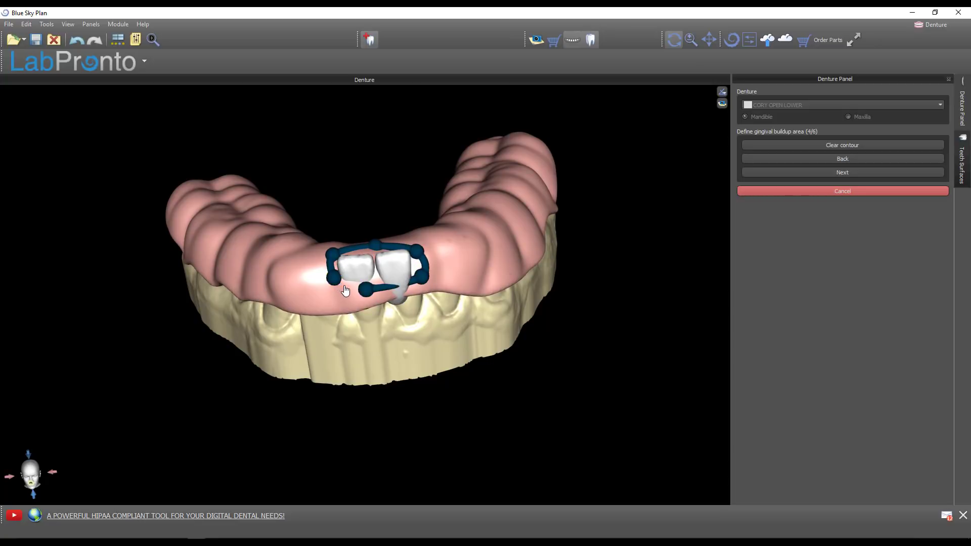
pyautogui.click(362, 287)
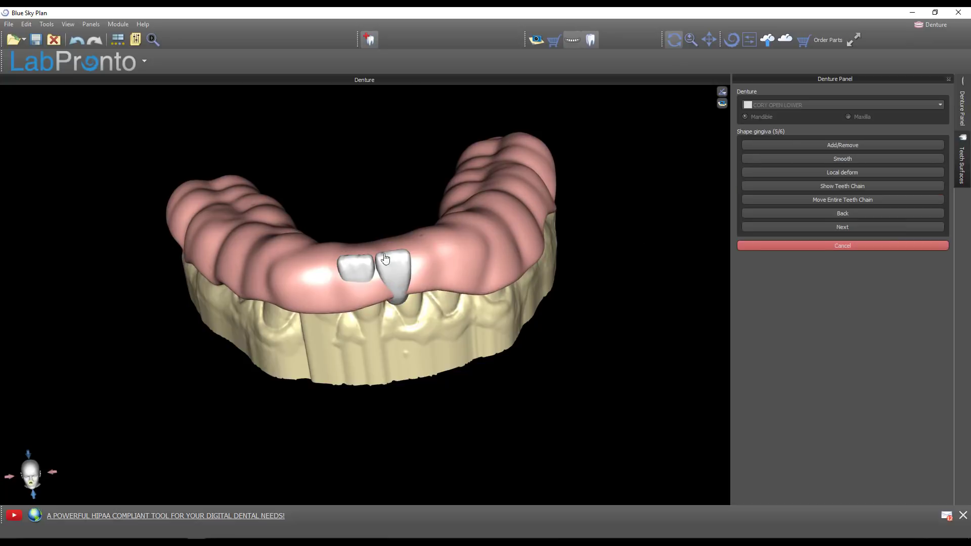
pyautogui.moveTo(399, 347); pyautogui.dragTo(482, 207)
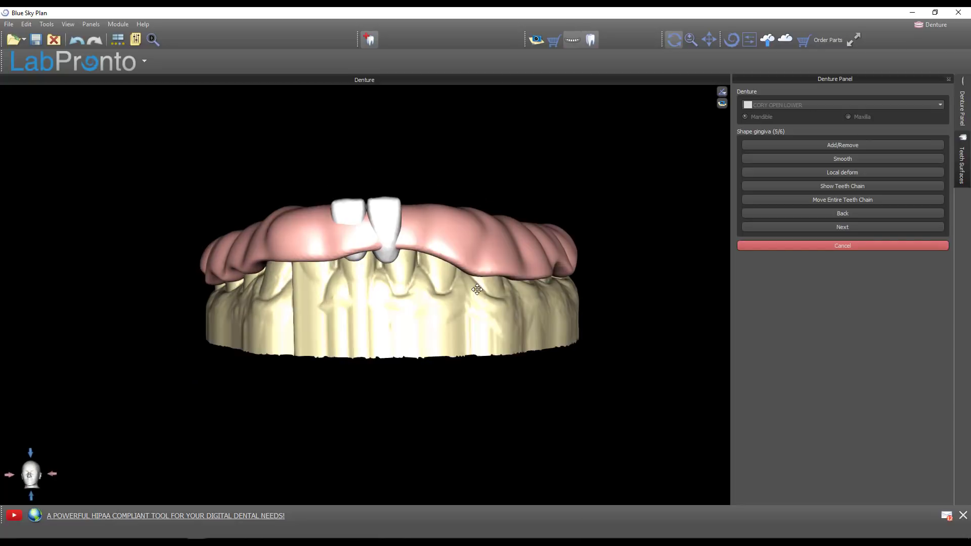
# - In Teeth Surfaces, hide both mandibular central incisors and make CORY OPEN UPPER visible
pyautogui.click(961, 160)
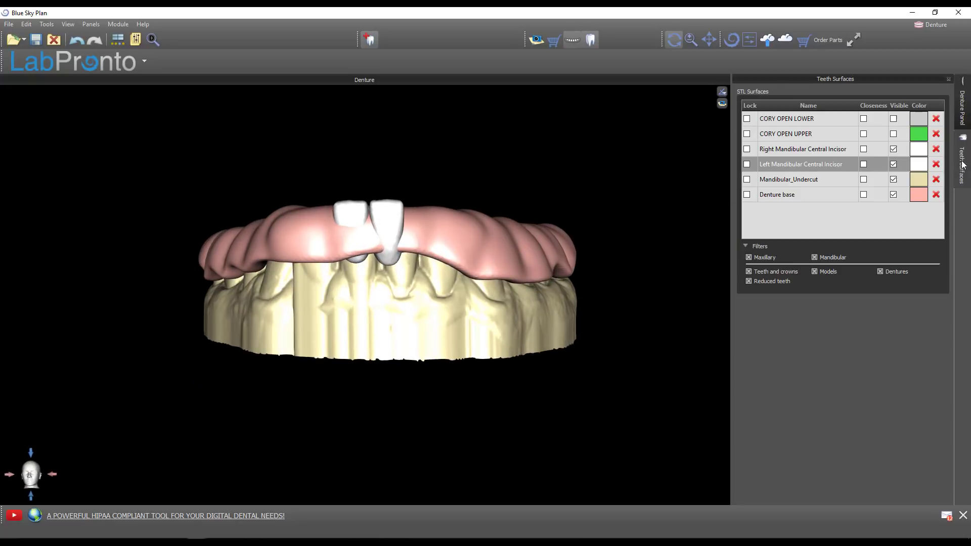
pyautogui.click(894, 149)
pyautogui.click(893, 165)
pyautogui.moveTo(456, 156); pyautogui.dragTo(460, 283)
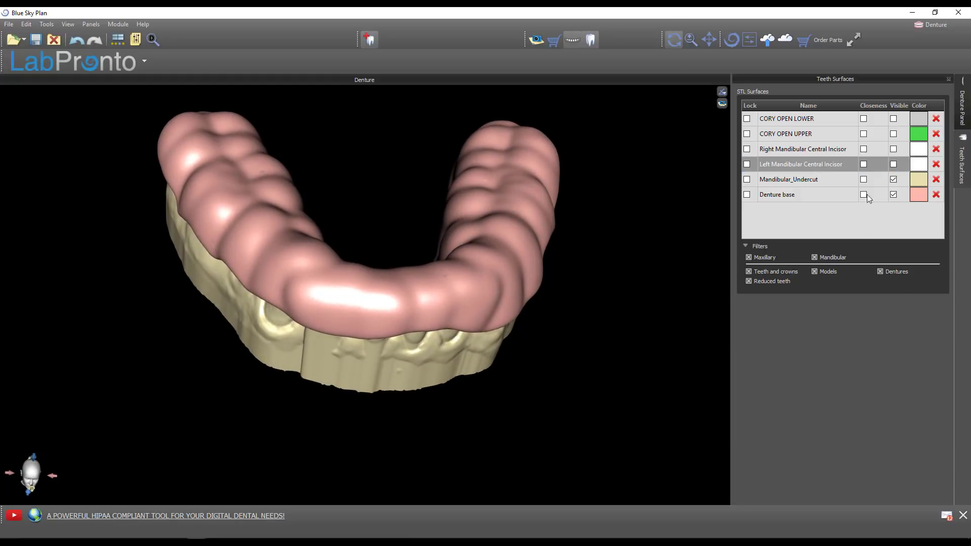
pyautogui.click(894, 133)
pyautogui.moveTo(393, 272); pyautogui.dragTo(273, 364)
pyautogui.moveTo(313, 340); pyautogui.dragTo(307, 330)
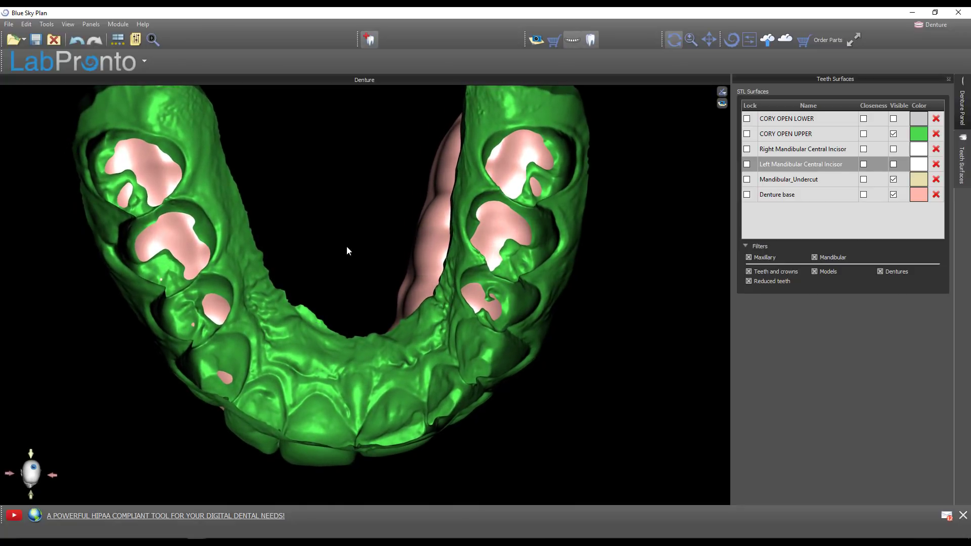
pyautogui.moveTo(356, 252)
pyautogui.mouseDown()
pyautogui.moveTo(362, 323)
pyautogui.moveTo(335, 248)
pyautogui.moveTo(345, 261)
pyautogui.mouseUp()
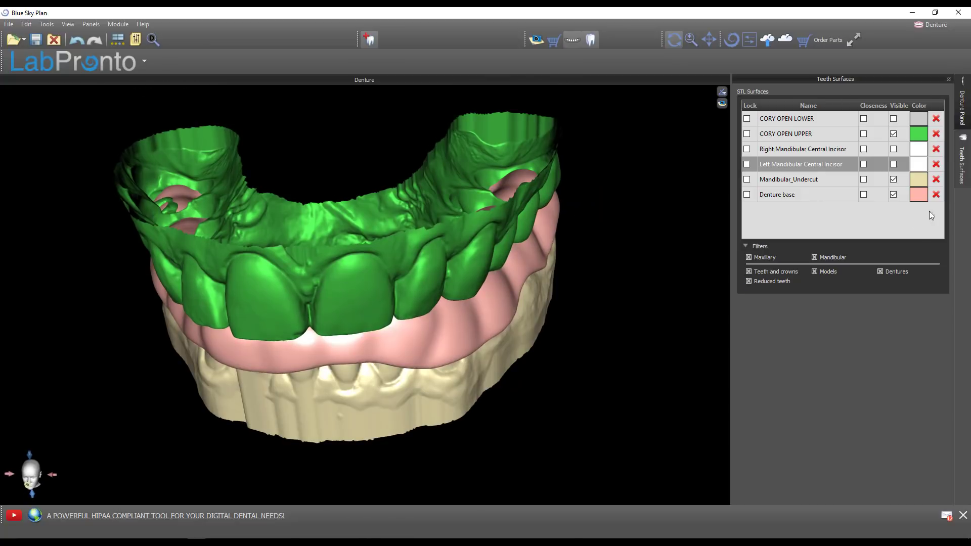
# - Activate Local deform in the Denture Panel and enlarge its tool size
pyautogui.click(962, 108)
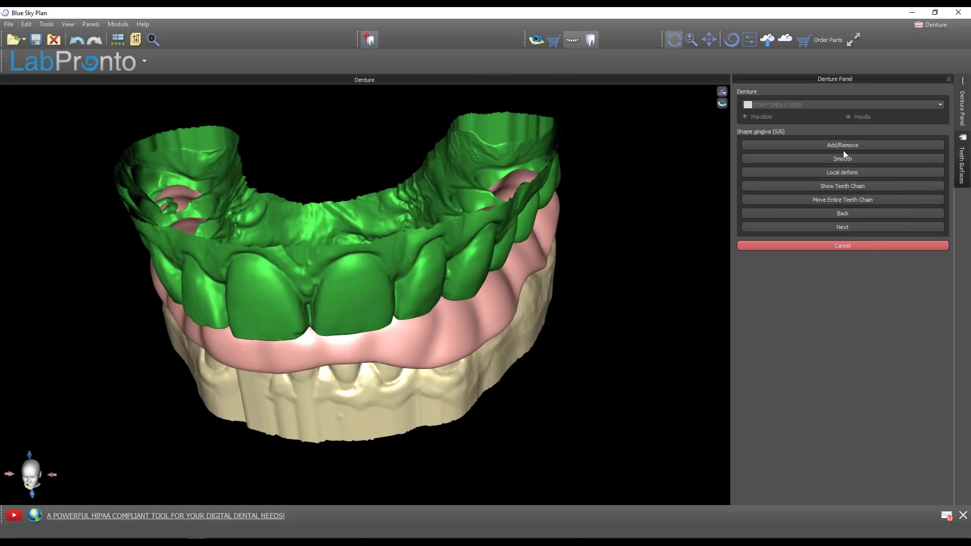
pyautogui.click(860, 173)
pyautogui.moveTo(322, 396); pyautogui.dragTo(317, 162)
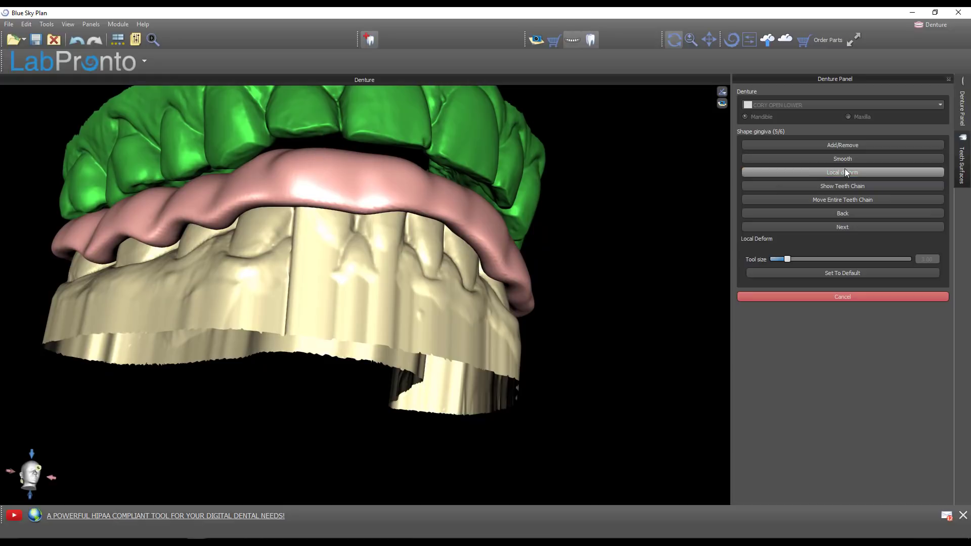
pyautogui.scroll(10, 336, 162)
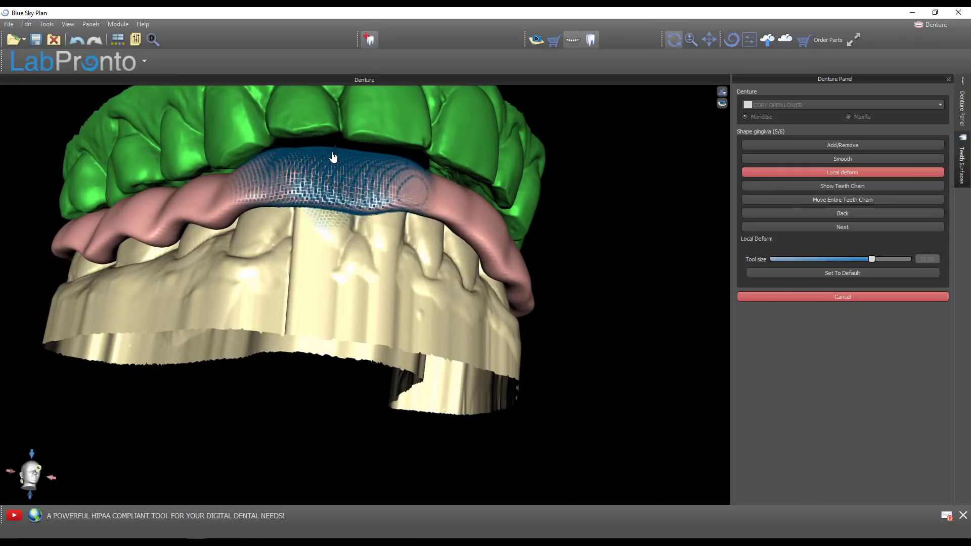
# - Push the front gingiva upward toward the upper teeth with several deform strokes
pyautogui.moveTo(312, 150); pyautogui.dragTo(314, 144)
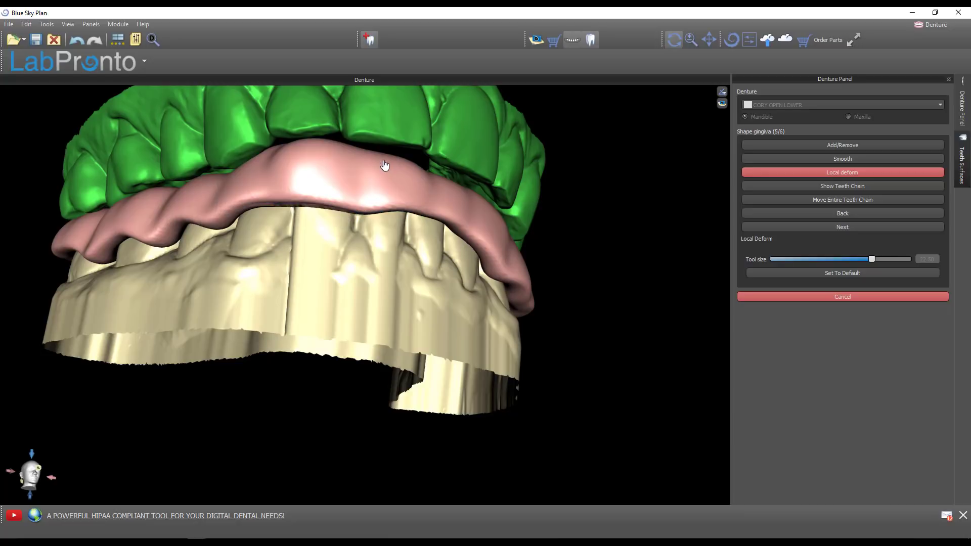
pyautogui.moveTo(385, 164); pyautogui.dragTo(412, 166)
pyautogui.moveTo(478, 155); pyautogui.dragTo(381, 169, button='right')
pyautogui.moveTo(383, 168); pyautogui.dragTo(390, 159)
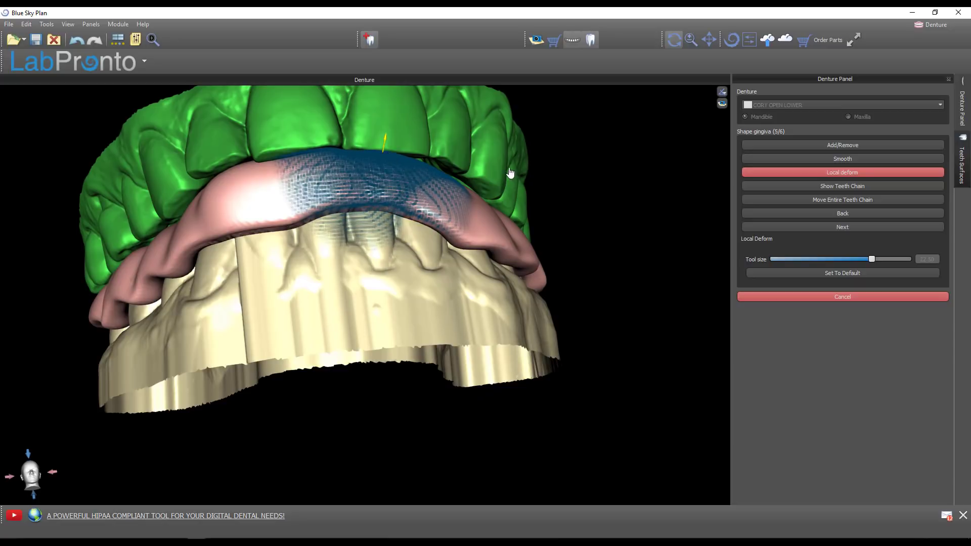
pyautogui.moveTo(507, 165); pyautogui.dragTo(392, 176, button='right')
pyautogui.moveTo(380, 170); pyautogui.dragTo(387, 165)
# - Orbit the model to inspect the occlusal view and the left arch
pyautogui.moveTo(583, 180); pyautogui.dragTo(401, 174, button='right')
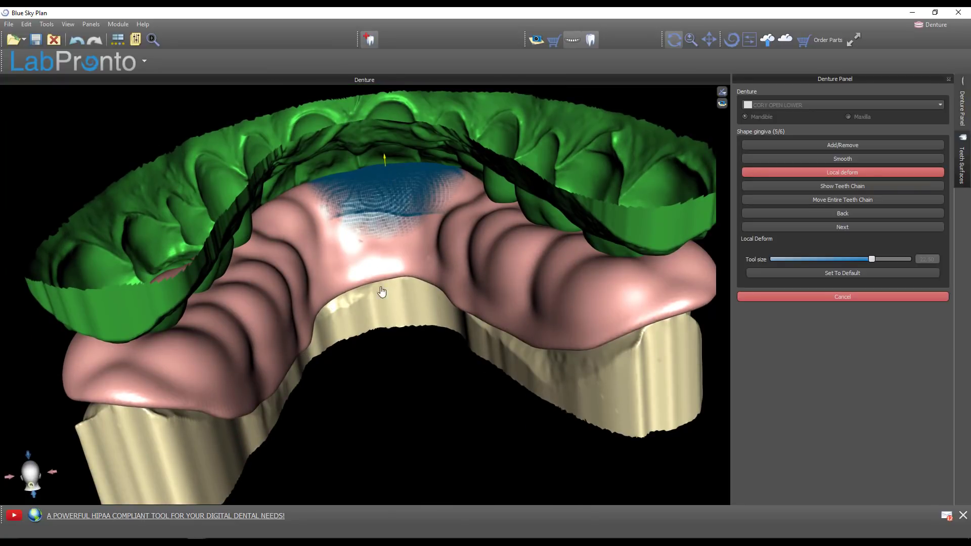
pyautogui.moveTo(384, 423)
pyautogui.mouseDown(button='right')
pyautogui.moveTo(377, 265)
pyautogui.moveTo(369, 343)
pyautogui.moveTo(390, 152)
pyautogui.moveTo(420, 153)
pyautogui.moveTo(323, 226)
pyautogui.moveTo(309, 222)
pyautogui.mouseUp(button='right')
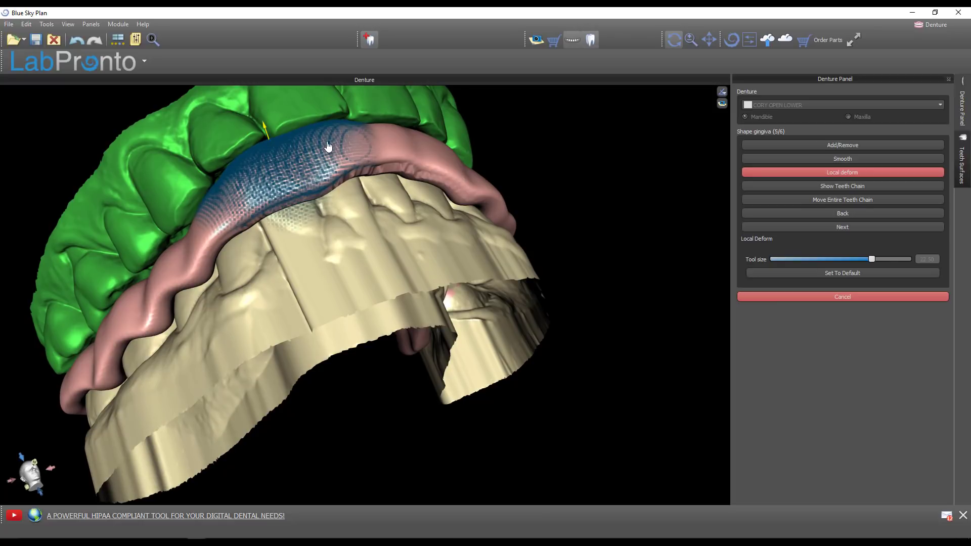
pyautogui.moveTo(385, 301); pyautogui.dragTo(331, 398, button='right')
pyautogui.moveTo(404, 474)
pyautogui.mouseDown(button='right')
pyautogui.moveTo(362, 453)
pyautogui.moveTo(341, 412)
pyautogui.moveTo(402, 375)
pyautogui.moveTo(353, 347)
pyautogui.moveTo(386, 281)
pyautogui.moveTo(393, 347)
pyautogui.moveTo(362, 377)
pyautogui.mouseUp(button='right')
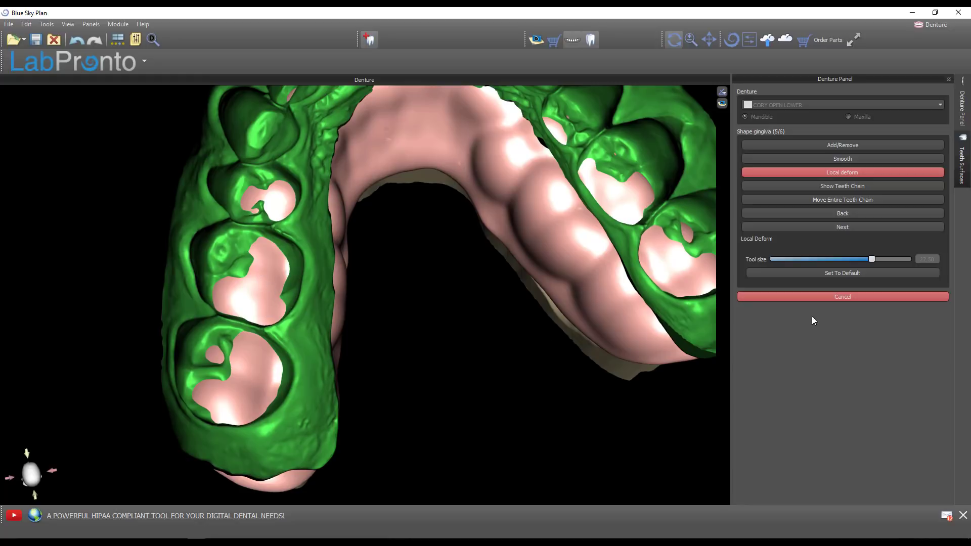
# - Switch to Add/Remove gingiva, adjust tool size and raise strength to maximum
pyautogui.click(851, 149)
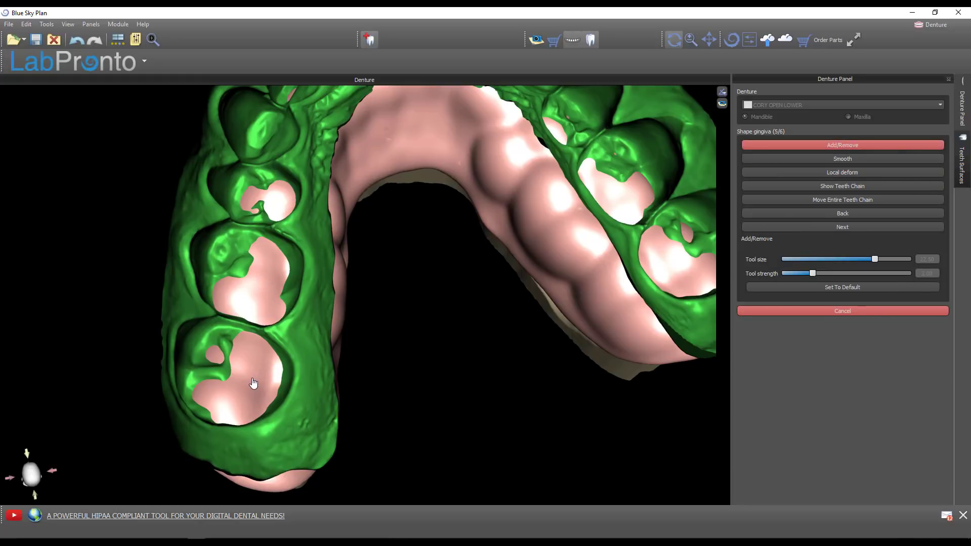
pyautogui.scroll(-5, 268, 361)
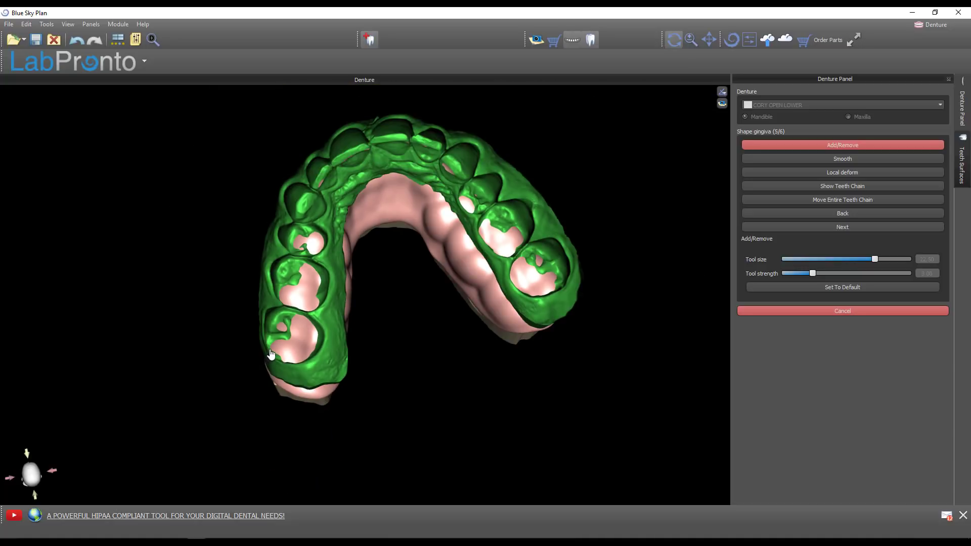
pyautogui.scroll(3, 272, 353)
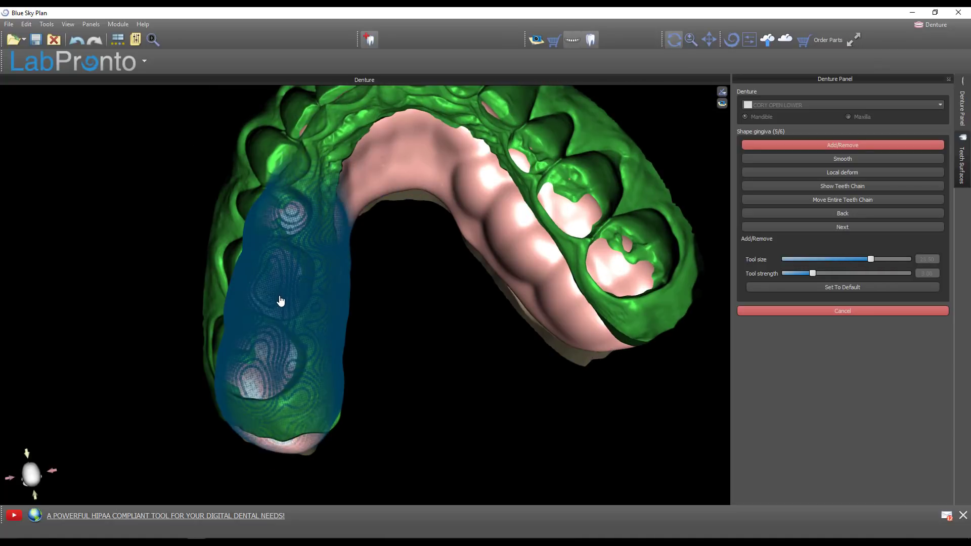
pyautogui.keyDown('ctrl'); pyautogui.scroll(-5, 280, 299); pyautogui.keyUp('ctrl')
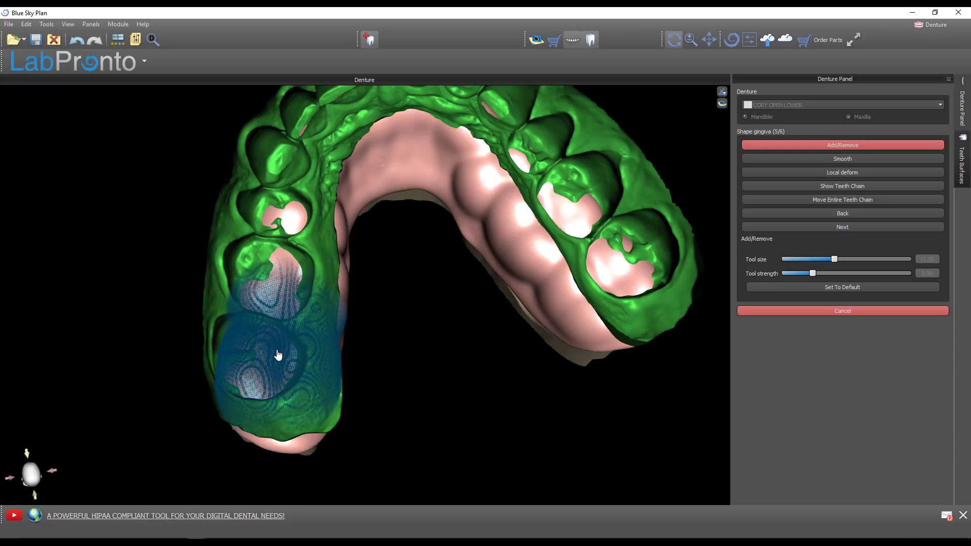
pyautogui.moveTo(279, 358); pyautogui.dragTo(279, 372)
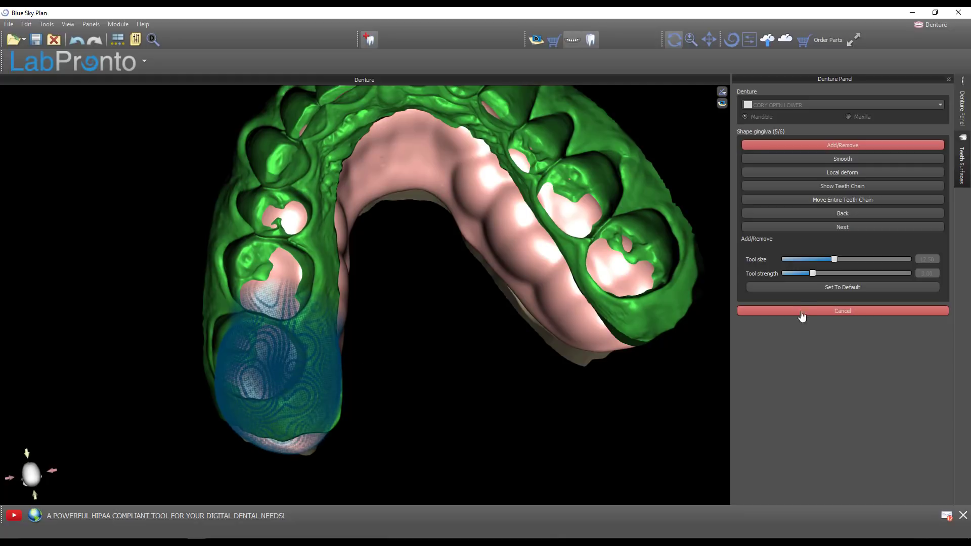
pyautogui.moveTo(813, 273); pyautogui.dragTo(936, 271)
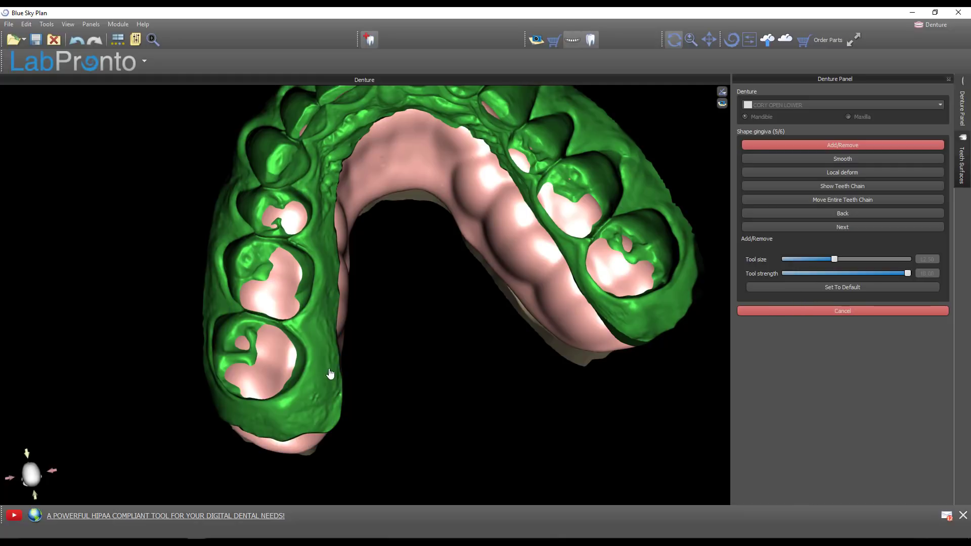
pyautogui.scroll(5, 329, 365)
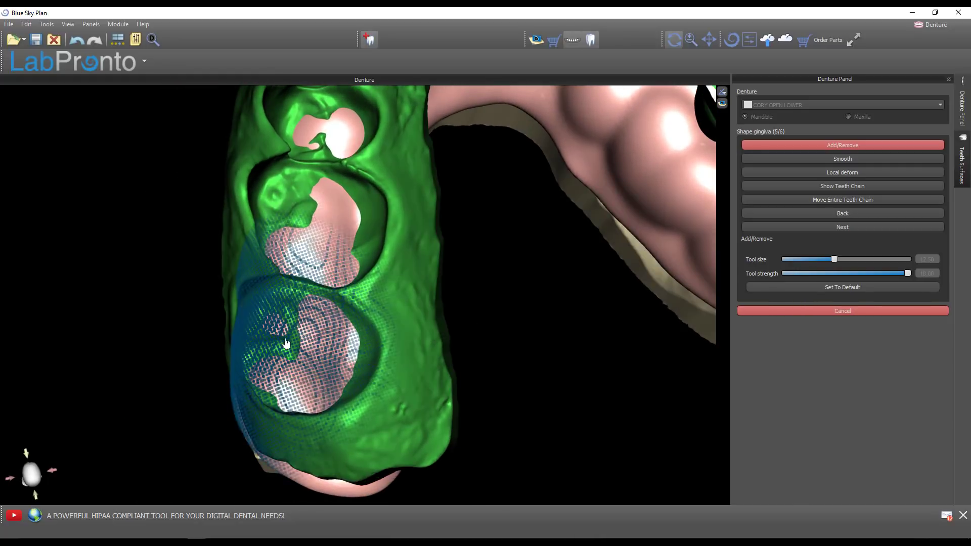
# - Build up gingiva into the molar openings with strokes over the upper and lower molars
pyautogui.moveTo(337, 357)
pyautogui.mouseDown()
pyautogui.moveTo(261, 367)
pyautogui.moveTo(334, 380)
pyautogui.mouseUp()
pyautogui.moveTo(257, 370); pyautogui.dragTo(267, 383)
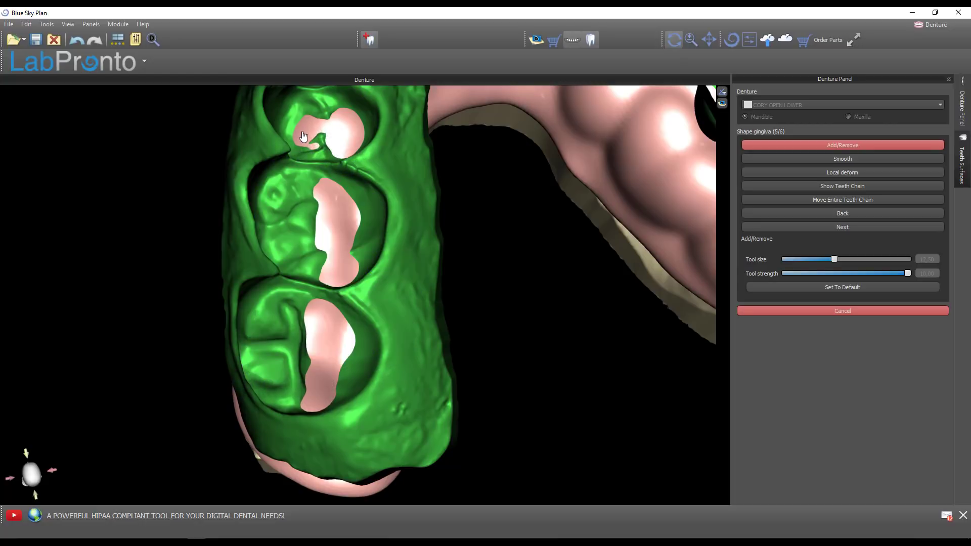
pyautogui.moveTo(304, 131); pyautogui.dragTo(308, 131)
pyautogui.moveTo(334, 183)
pyautogui.mouseDown()
pyautogui.moveTo(350, 138)
pyautogui.moveTo(326, 393)
pyautogui.moveTo(332, 129)
pyautogui.moveTo(312, 297)
pyautogui.moveTo(319, 406)
pyautogui.moveTo(334, 212)
pyautogui.moveTo(354, 138)
pyautogui.moveTo(330, 409)
pyautogui.moveTo(330, 313)
pyautogui.moveTo(356, 126)
pyautogui.moveTo(330, 314)
pyautogui.mouseUp()
pyautogui.moveTo(335, 354)
pyautogui.mouseDown()
pyautogui.moveTo(327, 329)
pyautogui.moveTo(340, 289)
pyautogui.moveTo(339, 321)
pyautogui.mouseUp()
pyautogui.moveTo(342, 278)
pyautogui.mouseDown()
pyautogui.moveTo(342, 161)
pyautogui.moveTo(328, 362)
pyautogui.moveTo(357, 152)
pyautogui.moveTo(361, 267)
pyautogui.mouseUp()
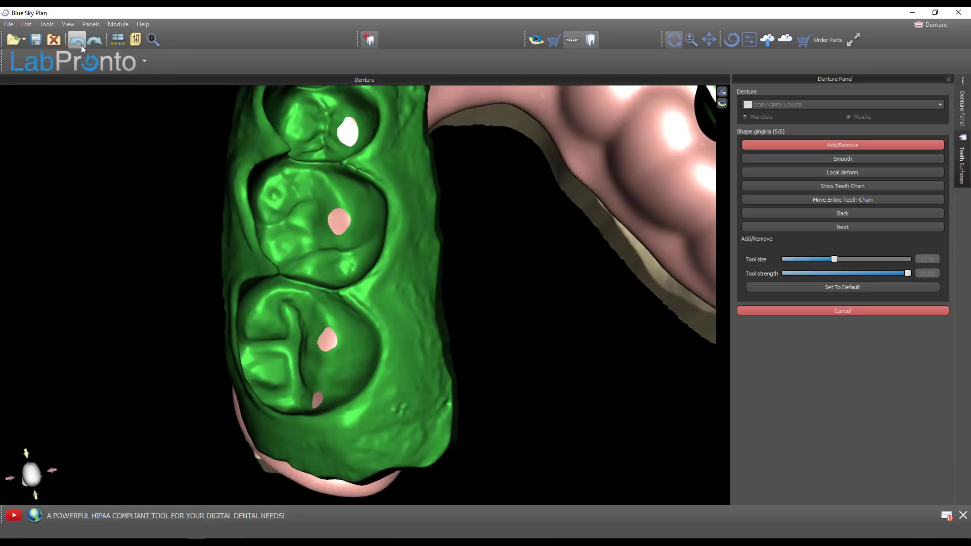
pyautogui.moveTo(348, 138); pyautogui.dragTo(382, 191)
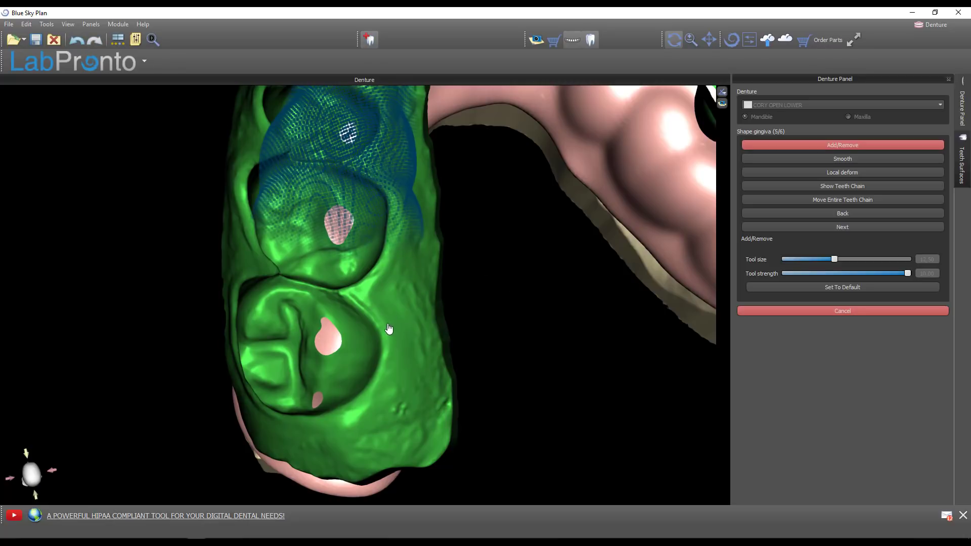
# - Dab material onto the middle, lower and back molars to shrink the remaining pink spots
pyautogui.click(342, 234)
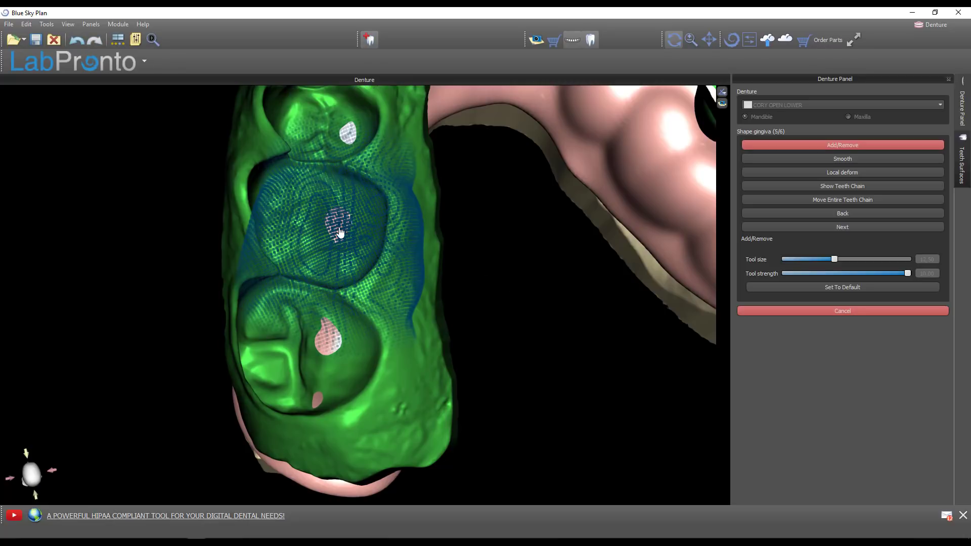
pyautogui.click(353, 258)
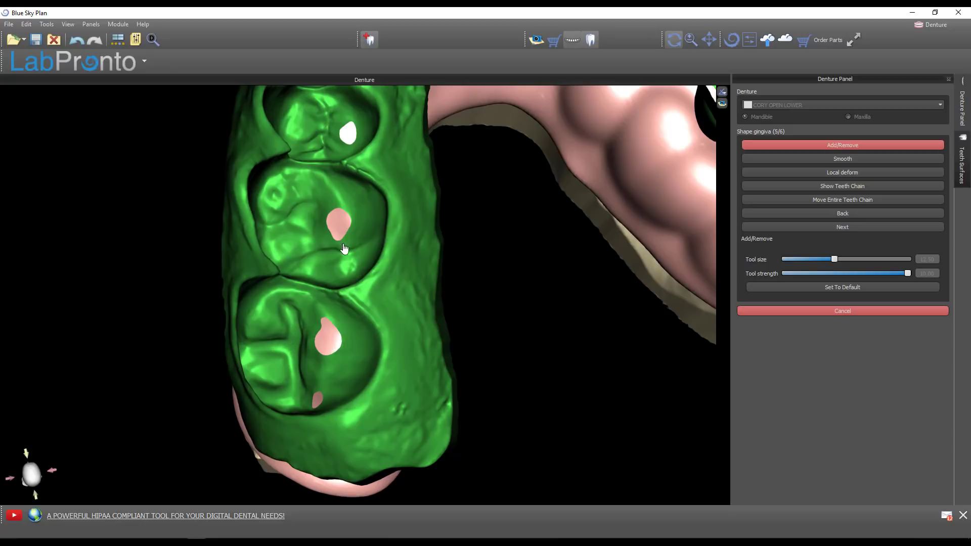
pyautogui.click(328, 342)
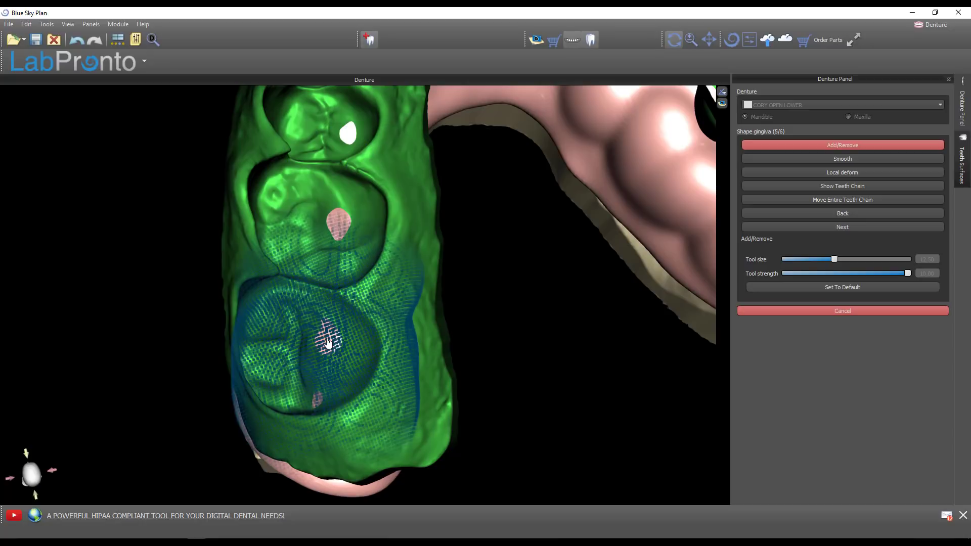
pyautogui.click(320, 409)
pyautogui.click(347, 351)
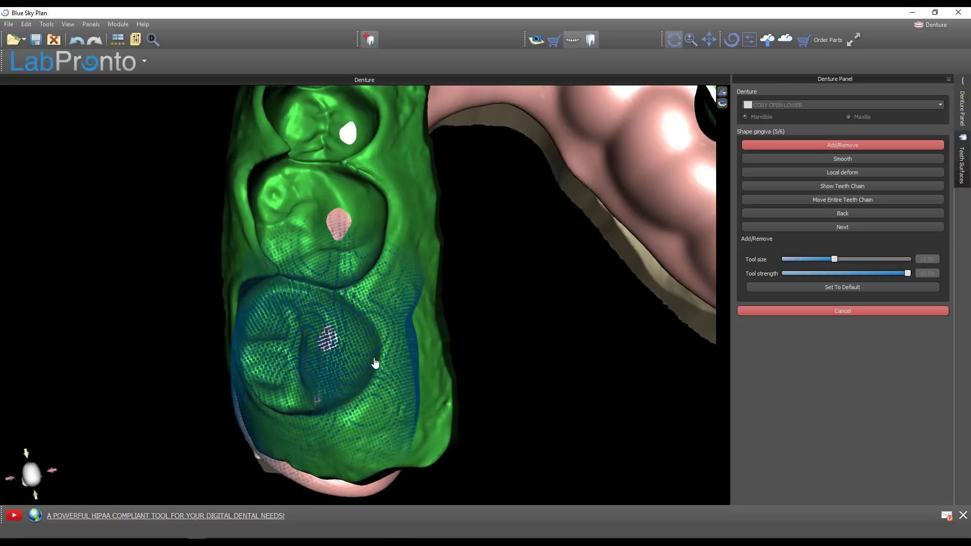
pyautogui.click(334, 356)
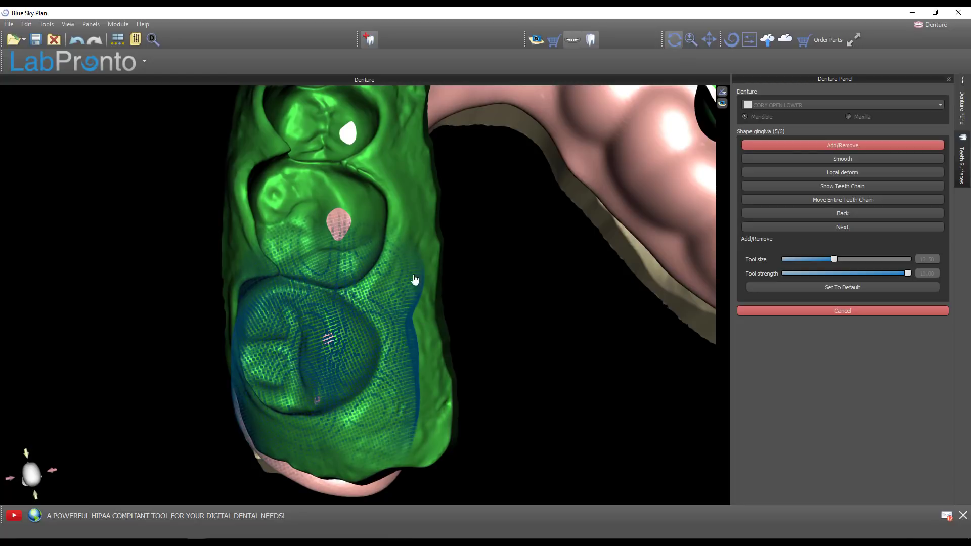
pyautogui.moveTo(417, 258); pyautogui.dragTo(329, 229, button='right')
pyautogui.moveTo(405, 249); pyautogui.dragTo(595, 187, button='right')
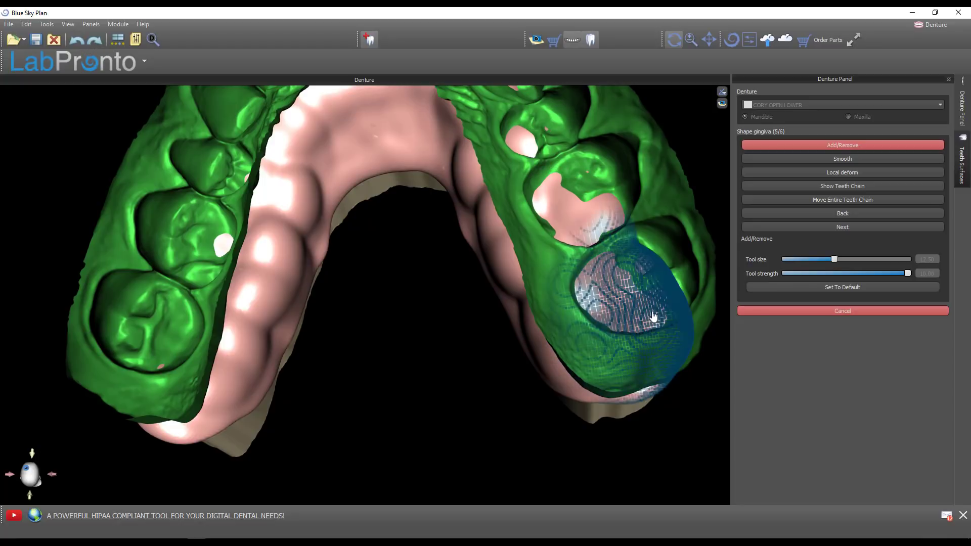
# - Brush Add/Remove over the right upper, middle and lower molars and the top tooth
pyautogui.moveTo(629, 304)
pyautogui.mouseDown()
pyautogui.moveTo(575, 230)
pyautogui.moveTo(523, 141)
pyautogui.mouseUp()
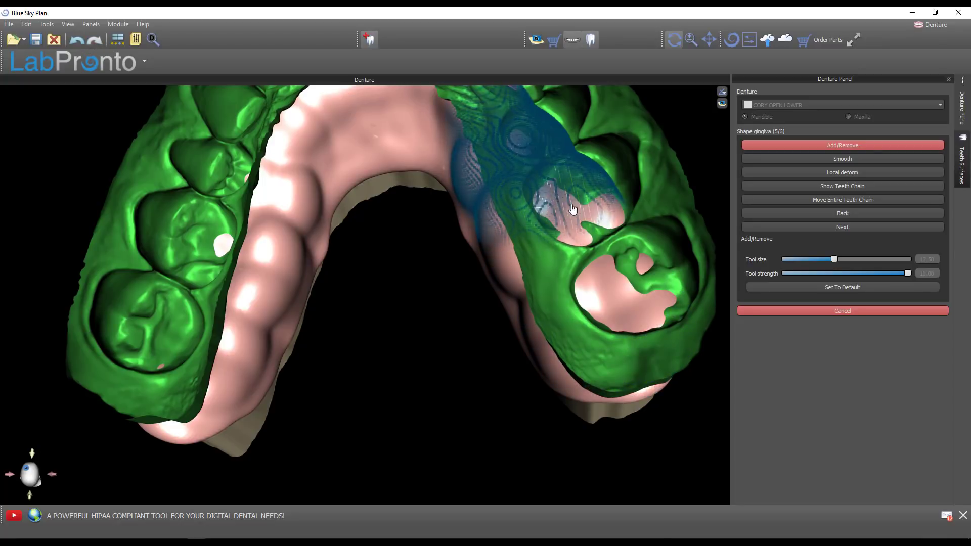
pyautogui.moveTo(656, 327)
pyautogui.mouseDown()
pyautogui.moveTo(611, 322)
pyautogui.moveTo(577, 300)
pyautogui.moveTo(610, 314)
pyautogui.moveTo(657, 307)
pyautogui.mouseUp()
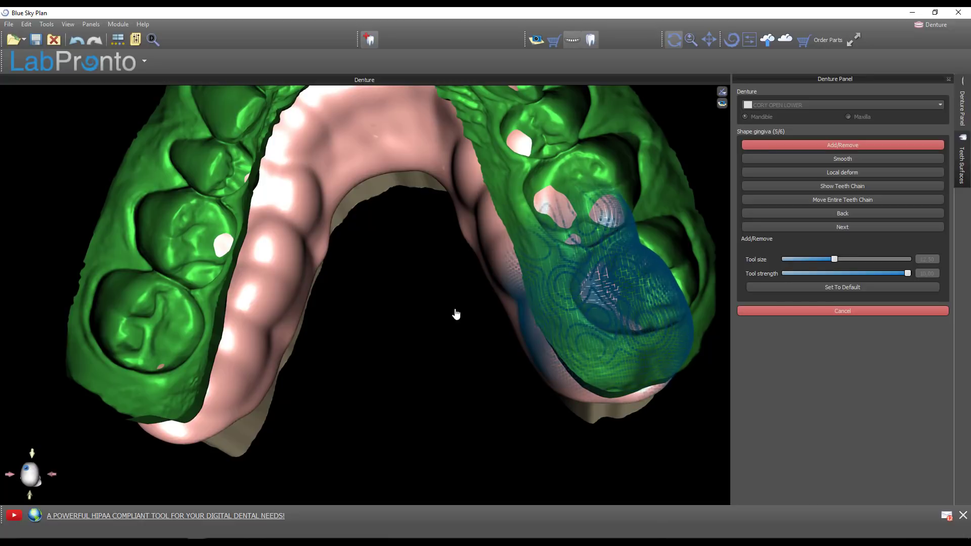
pyautogui.moveTo(405, 335)
pyautogui.mouseDown(button='right')
pyautogui.moveTo(336, 321)
pyautogui.moveTo(343, 328)
pyautogui.mouseUp(button='right')
pyautogui.moveTo(520, 230)
pyautogui.mouseDown()
pyautogui.moveTo(536, 257)
pyautogui.moveTo(520, 213)
pyautogui.moveTo(556, 265)
pyautogui.moveTo(533, 202)
pyautogui.moveTo(550, 264)
pyautogui.moveTo(533, 242)
pyautogui.mouseUp()
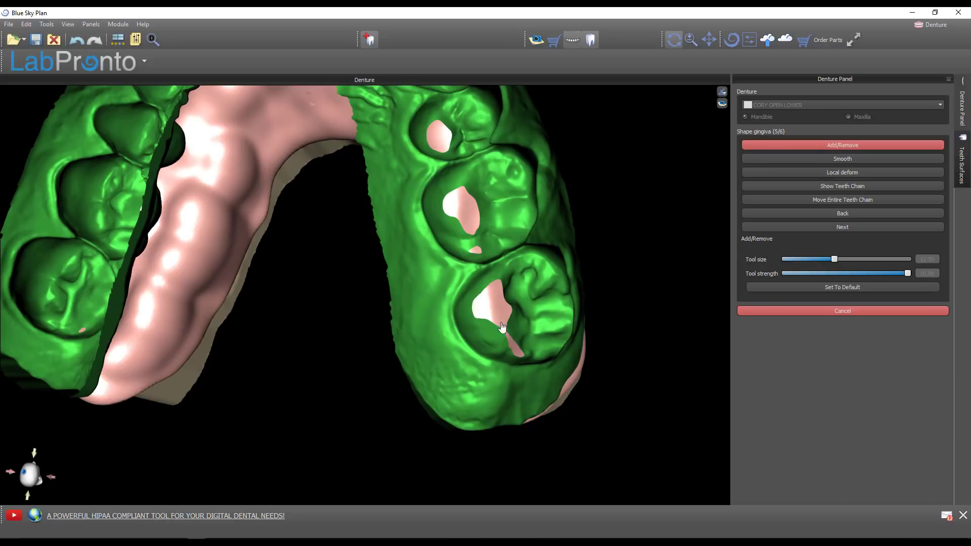
pyautogui.moveTo(557, 346); pyautogui.dragTo(499, 309)
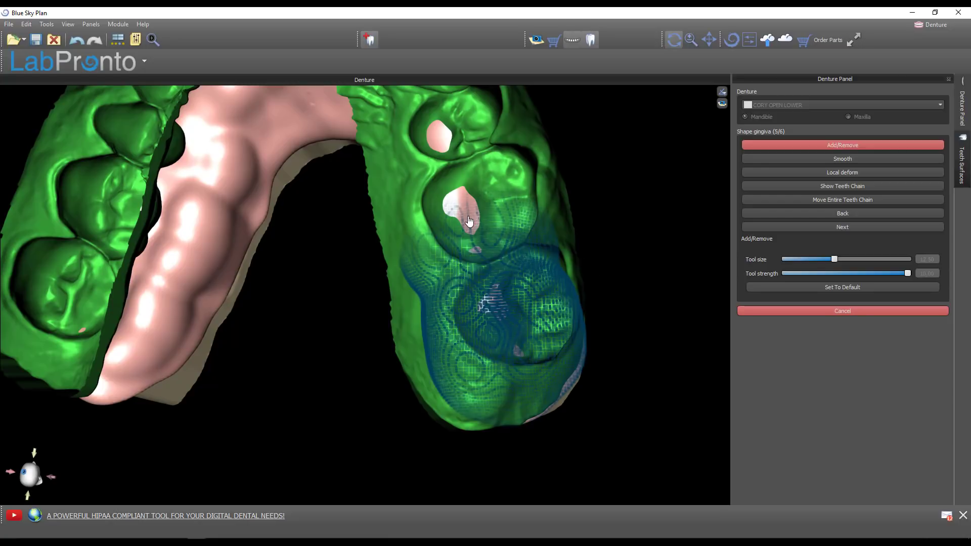
pyautogui.moveTo(470, 220); pyautogui.dragTo(466, 210)
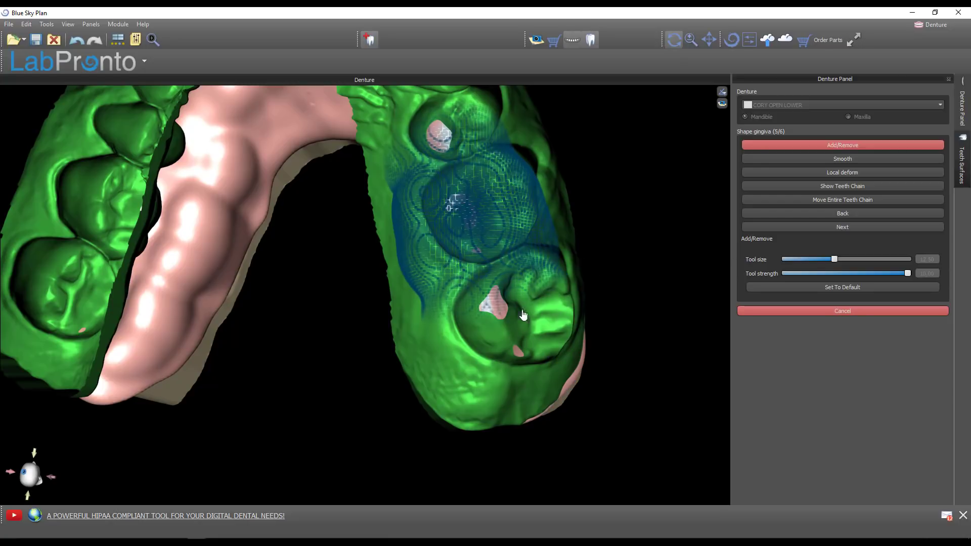
pyautogui.moveTo(505, 311); pyautogui.dragTo(502, 308)
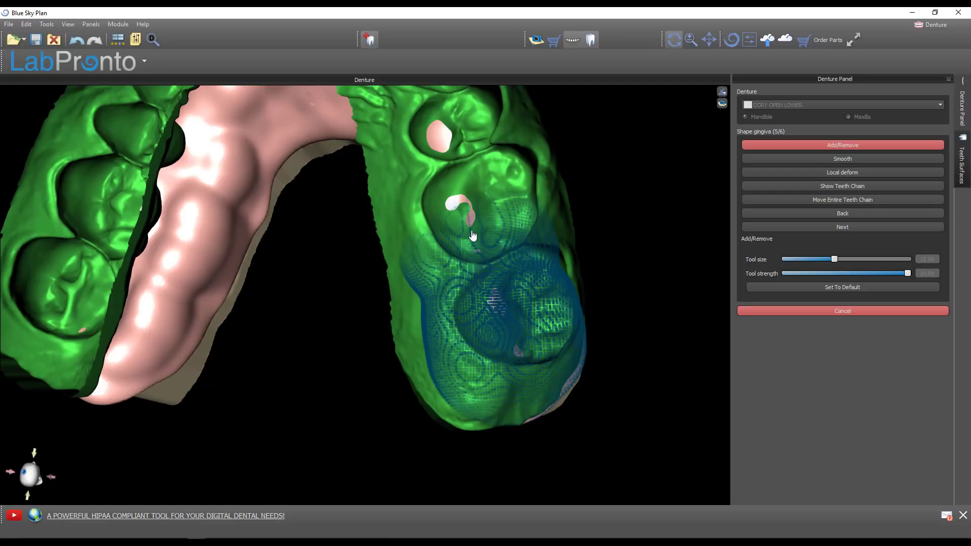
pyautogui.moveTo(476, 231); pyautogui.dragTo(482, 230)
pyautogui.click(441, 142)
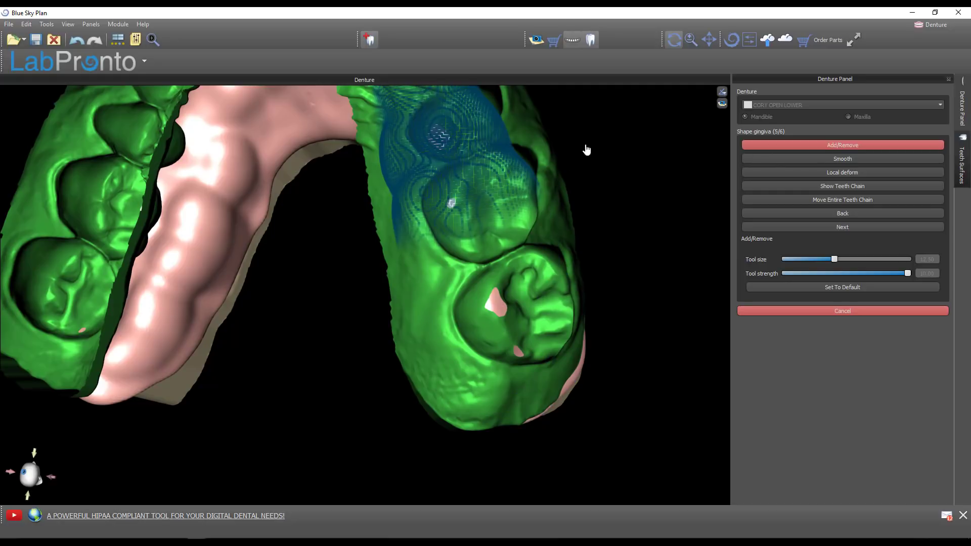
pyautogui.click(464, 149)
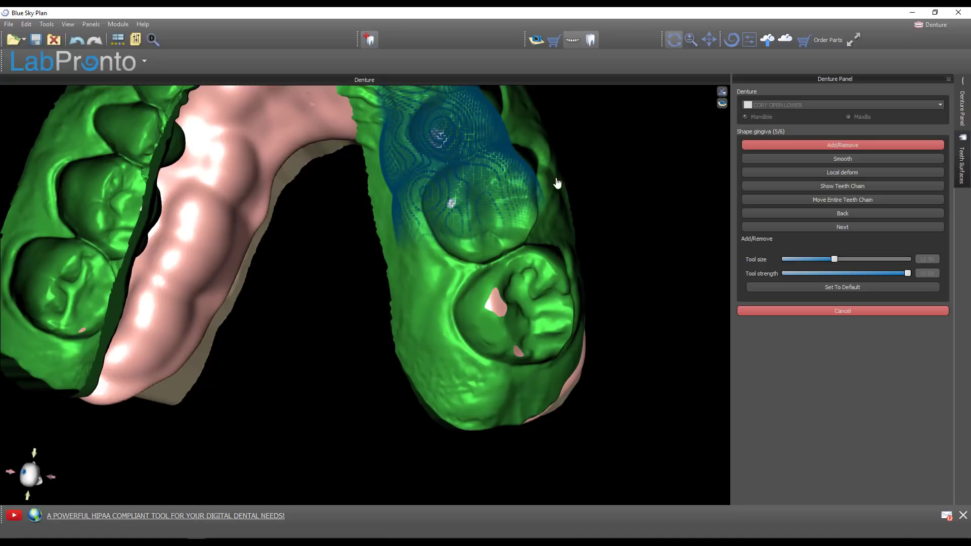
pyautogui.moveTo(570, 178)
pyautogui.mouseDown(button='right')
pyautogui.moveTo(618, 143)
pyautogui.moveTo(651, 271)
pyautogui.moveTo(483, 242)
pyautogui.mouseUp(button='right')
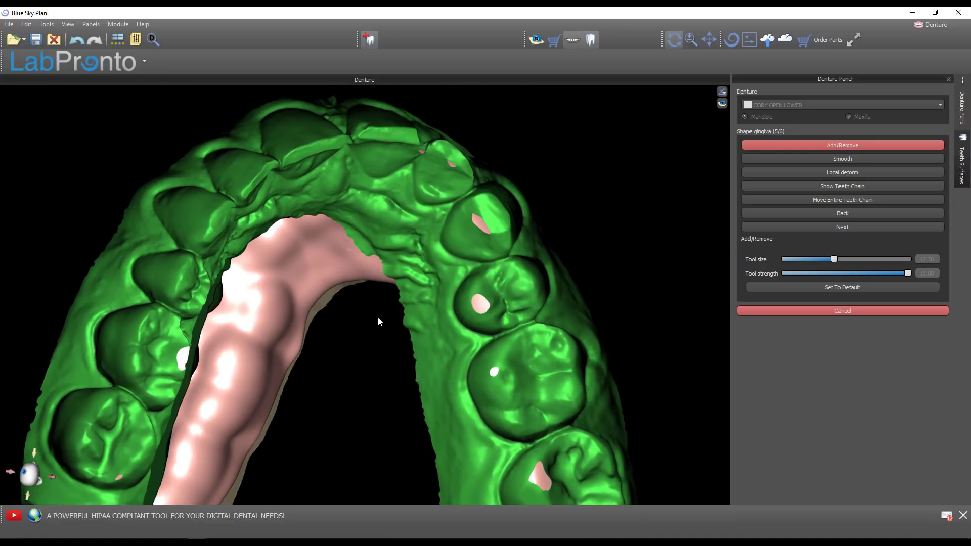
# - Orbit around the arch, touch up the right-side gingiva, and bring up the Teeth Surfaces list
pyautogui.moveTo(376, 322)
pyautogui.mouseDown(button='right')
pyautogui.moveTo(354, 327)
pyautogui.moveTo(478, 245)
pyautogui.mouseUp(button='right')
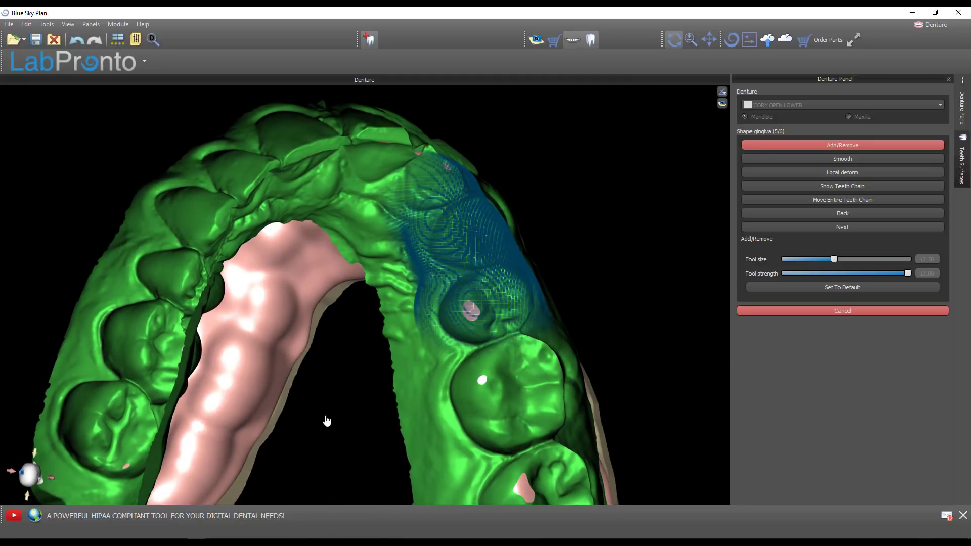
pyautogui.moveTo(336, 412)
pyautogui.mouseDown(button='right')
pyautogui.moveTo(525, 403)
pyautogui.moveTo(392, 371)
pyautogui.moveTo(284, 308)
pyautogui.mouseUp(button='right')
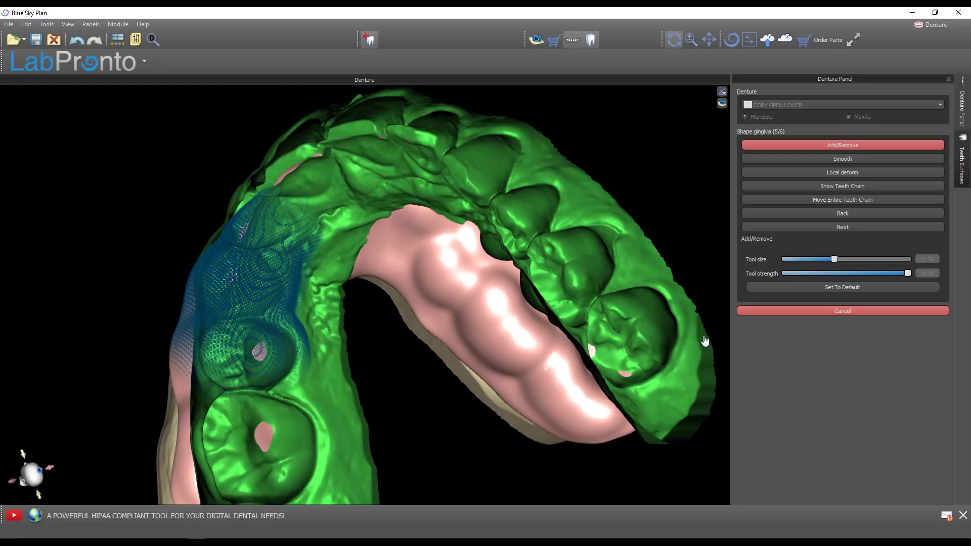
pyautogui.moveTo(404, 340); pyautogui.dragTo(710, 287, button='right')
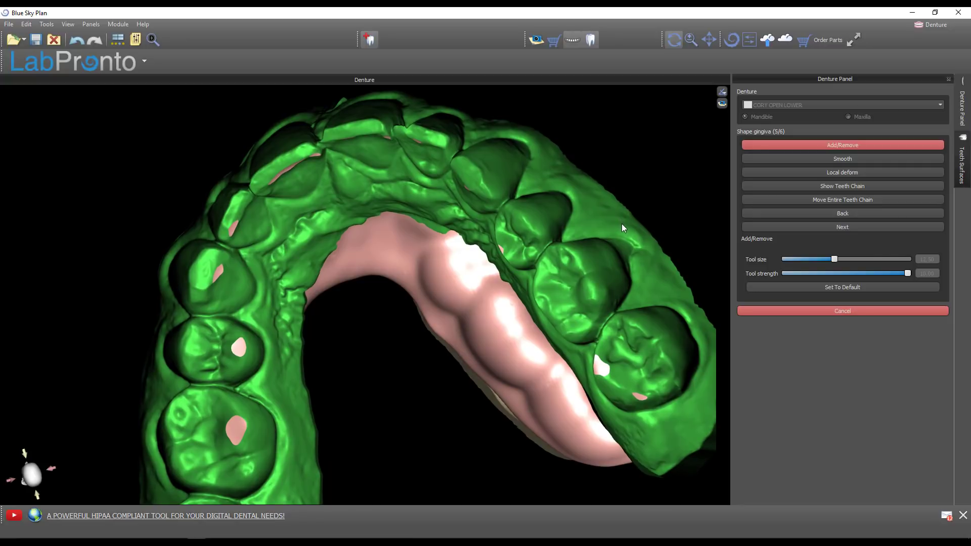
pyautogui.moveTo(657, 263); pyautogui.dragTo(666, 276)
pyautogui.moveTo(397, 346); pyautogui.dragTo(626, 195, button='right')
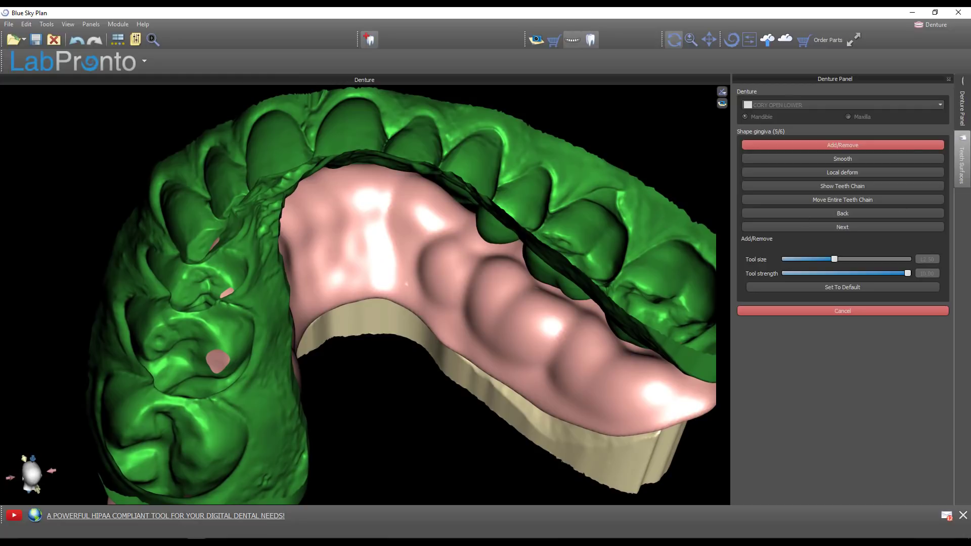
pyautogui.click(962, 161)
# - Hide the CORY OPEN UPPER model and pick the Smooth tool in the Denture Panel
pyautogui.click(893, 134)
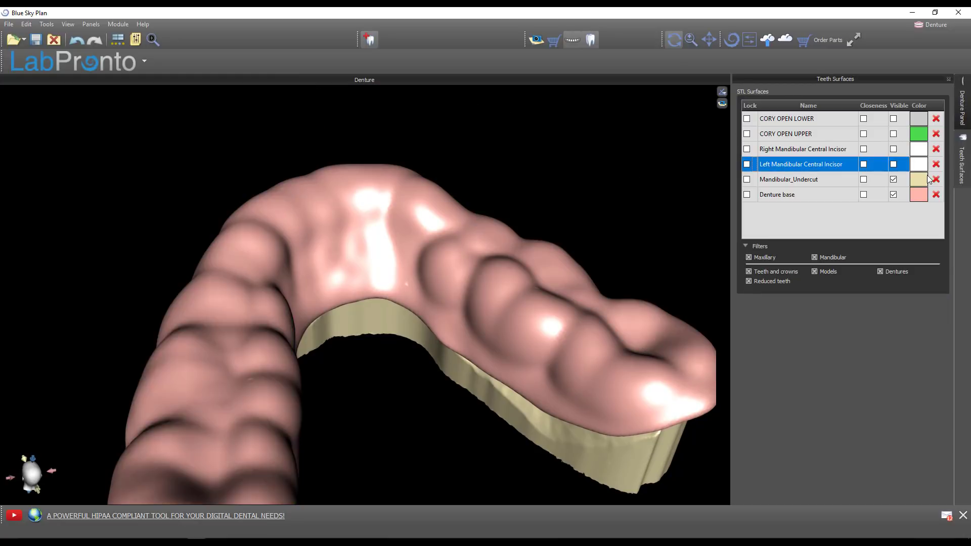
pyautogui.moveTo(556, 304); pyautogui.dragTo(724, 254, button='right')
pyautogui.click(967, 122)
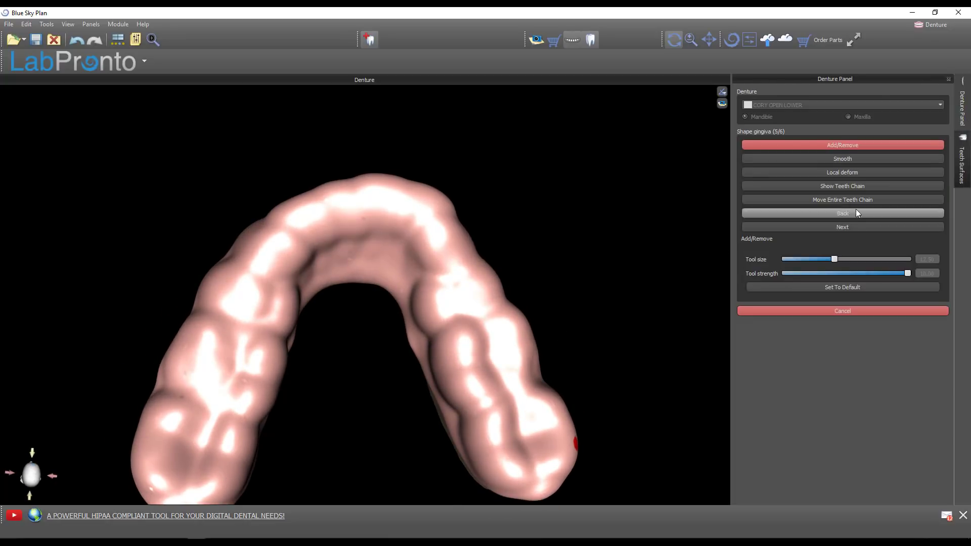
pyautogui.click(855, 159)
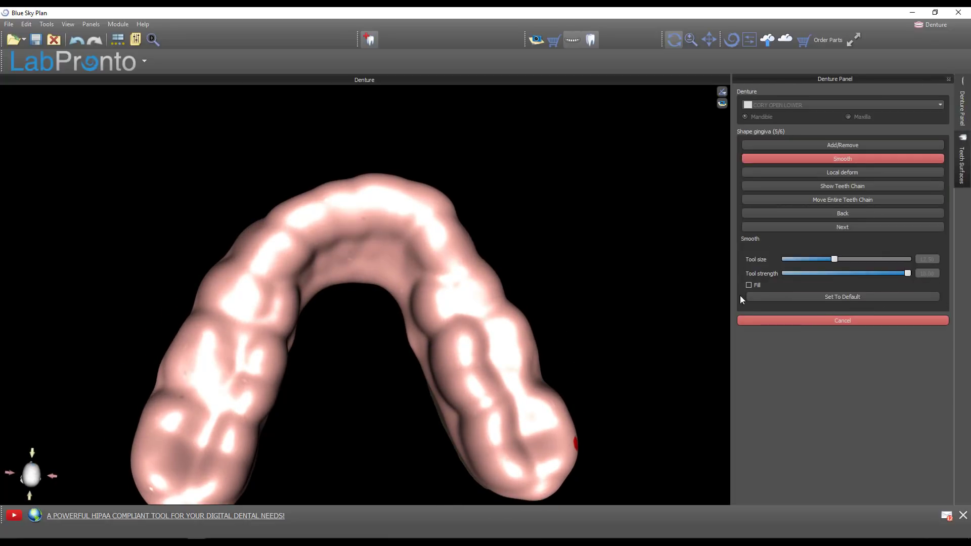
# - Smooth the gingiva along the left back, front, right side and left side of the arch
pyautogui.moveTo(176, 396)
pyautogui.mouseDown()
pyautogui.moveTo(256, 340)
pyautogui.moveTo(175, 459)
pyautogui.moveTo(180, 444)
pyautogui.moveTo(227, 427)
pyautogui.moveTo(180, 457)
pyautogui.moveTo(223, 364)
pyautogui.moveTo(266, 378)
pyautogui.moveTo(238, 373)
pyautogui.moveTo(226, 340)
pyautogui.moveTo(238, 306)
pyautogui.moveTo(332, 249)
pyautogui.moveTo(393, 247)
pyautogui.moveTo(420, 272)
pyautogui.moveTo(438, 362)
pyautogui.moveTo(468, 401)
pyautogui.moveTo(409, 438)
pyautogui.mouseUp()
pyautogui.moveTo(292, 272); pyautogui.dragTo(275, 205, button='right')
pyautogui.moveTo(275, 206)
pyautogui.mouseDown()
pyautogui.moveTo(343, 277)
pyautogui.moveTo(134, 317)
pyautogui.moveTo(252, 310)
pyautogui.moveTo(316, 282)
pyautogui.moveTo(389, 271)
pyautogui.moveTo(434, 303)
pyautogui.moveTo(440, 372)
pyautogui.moveTo(384, 283)
pyautogui.moveTo(130, 288)
pyautogui.moveTo(119, 301)
pyautogui.moveTo(184, 316)
pyautogui.moveTo(280, 299)
pyautogui.moveTo(196, 321)
pyautogui.moveTo(251, 310)
pyautogui.moveTo(299, 290)
pyautogui.moveTo(304, 273)
pyautogui.moveTo(197, 325)
pyautogui.moveTo(249, 318)
pyautogui.moveTo(369, 276)
pyautogui.moveTo(412, 284)
pyautogui.moveTo(441, 273)
pyautogui.mouseUp()
pyautogui.moveTo(370, 398)
pyautogui.mouseDown()
pyautogui.moveTo(435, 395)
pyautogui.moveTo(384, 281)
pyautogui.moveTo(598, 290)
pyautogui.moveTo(457, 275)
pyautogui.moveTo(347, 245)
pyautogui.moveTo(366, 255)
pyautogui.mouseUp()
pyautogui.moveTo(438, 272)
pyautogui.mouseDown()
pyautogui.moveTo(574, 278)
pyautogui.moveTo(468, 262)
pyautogui.moveTo(453, 247)
pyautogui.moveTo(581, 261)
pyautogui.moveTo(473, 243)
pyautogui.moveTo(499, 260)
pyautogui.moveTo(488, 228)
pyautogui.moveTo(486, 237)
pyautogui.mouseUp()
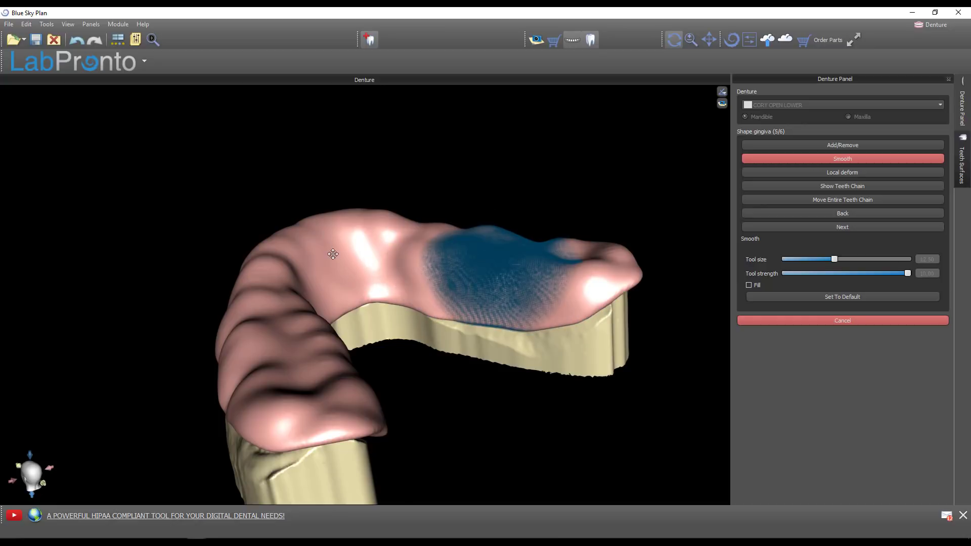
pyautogui.moveTo(337, 266); pyautogui.dragTo(481, 312, button='right')
pyautogui.moveTo(481, 312)
pyautogui.mouseDown()
pyautogui.moveTo(537, 262)
pyautogui.moveTo(357, 186)
pyautogui.moveTo(608, 286)
pyautogui.moveTo(334, 164)
pyautogui.moveTo(501, 250)
pyautogui.moveTo(584, 274)
pyautogui.moveTo(517, 256)
pyautogui.moveTo(552, 275)
pyautogui.moveTo(463, 229)
pyautogui.moveTo(514, 259)
pyautogui.moveTo(555, 267)
pyautogui.moveTo(477, 234)
pyautogui.moveTo(386, 212)
pyautogui.moveTo(318, 227)
pyautogui.moveTo(293, 276)
pyautogui.moveTo(288, 326)
pyautogui.moveTo(324, 461)
pyautogui.moveTo(320, 413)
pyautogui.moveTo(413, 401)
pyautogui.mouseUp()
pyautogui.moveTo(394, 326); pyautogui.dragTo(394, 310)
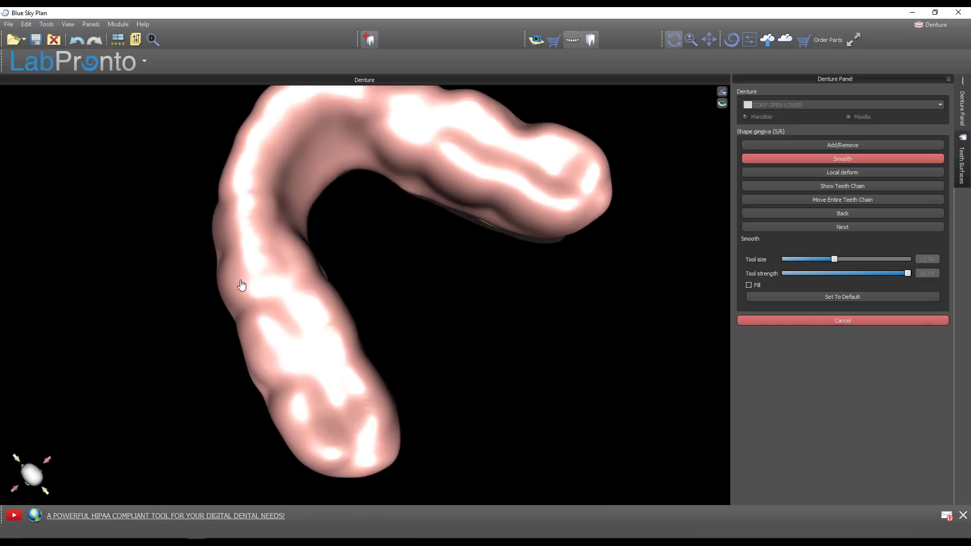
pyautogui.moveTo(241, 281)
pyautogui.mouseDown()
pyautogui.moveTo(294, 423)
pyautogui.moveTo(320, 460)
pyautogui.moveTo(324, 429)
pyautogui.moveTo(238, 246)
pyautogui.moveTo(278, 349)
pyautogui.moveTo(315, 410)
pyautogui.moveTo(162, 417)
pyautogui.mouseUp()
pyautogui.moveTo(298, 289); pyautogui.dragTo(460, 333, button='right')
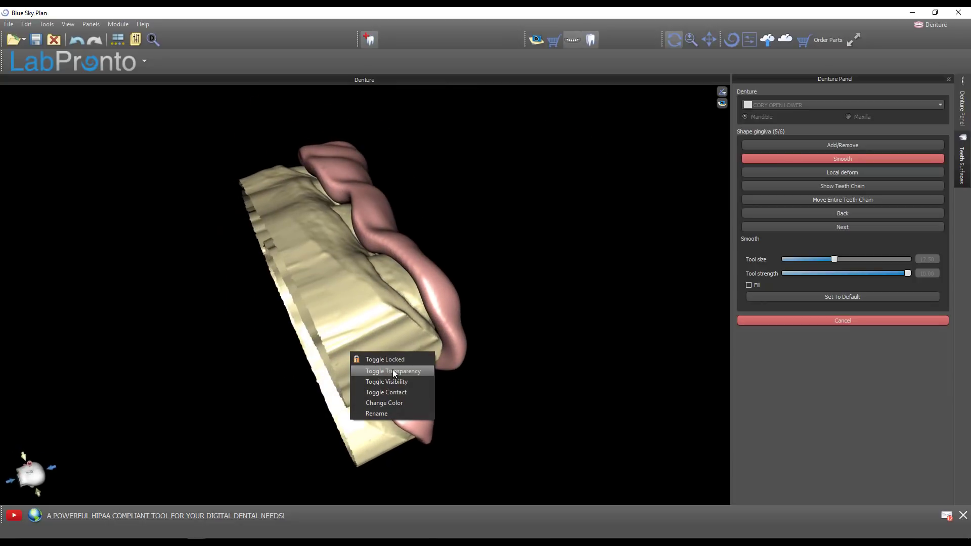
# - Hide Mandibular_Undercut in Teeth Surfaces, keeping only the Denture base visible
pyautogui.click(396, 382)
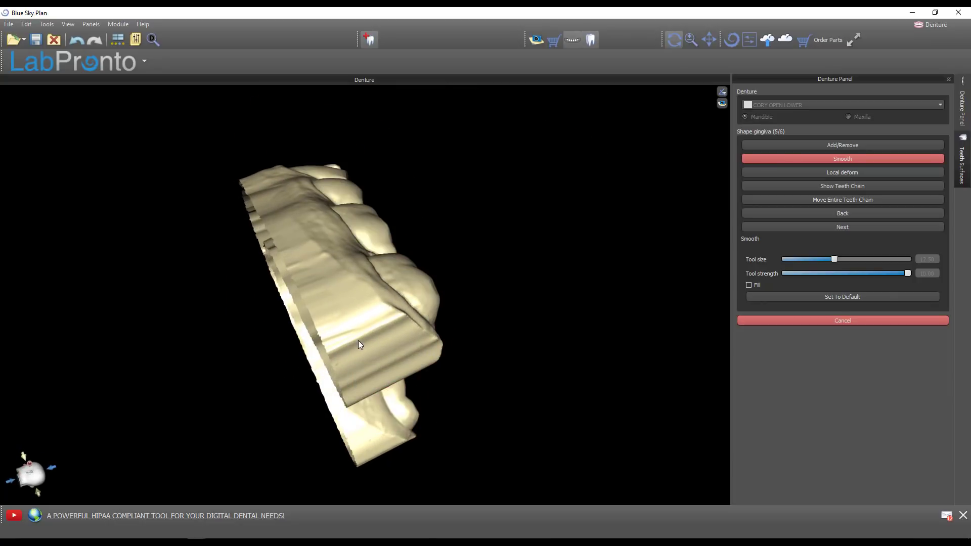
pyautogui.click(965, 153)
pyautogui.click(894, 195)
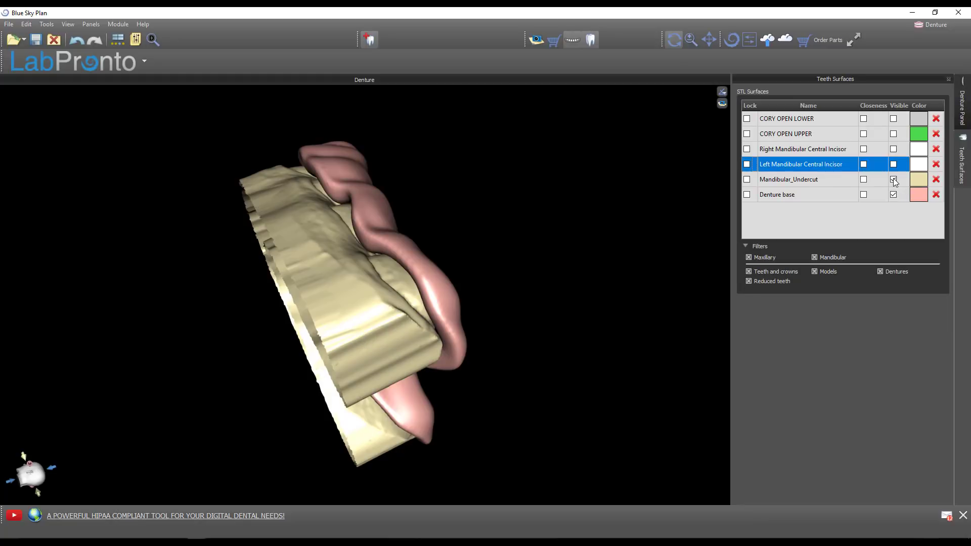
pyautogui.click(893, 180)
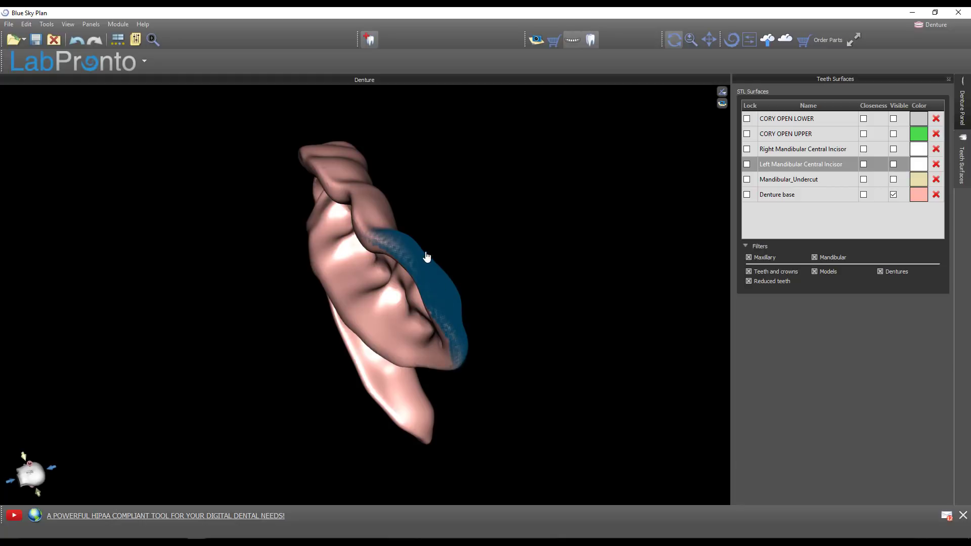
pyautogui.moveTo(430, 223); pyautogui.dragTo(397, 197)
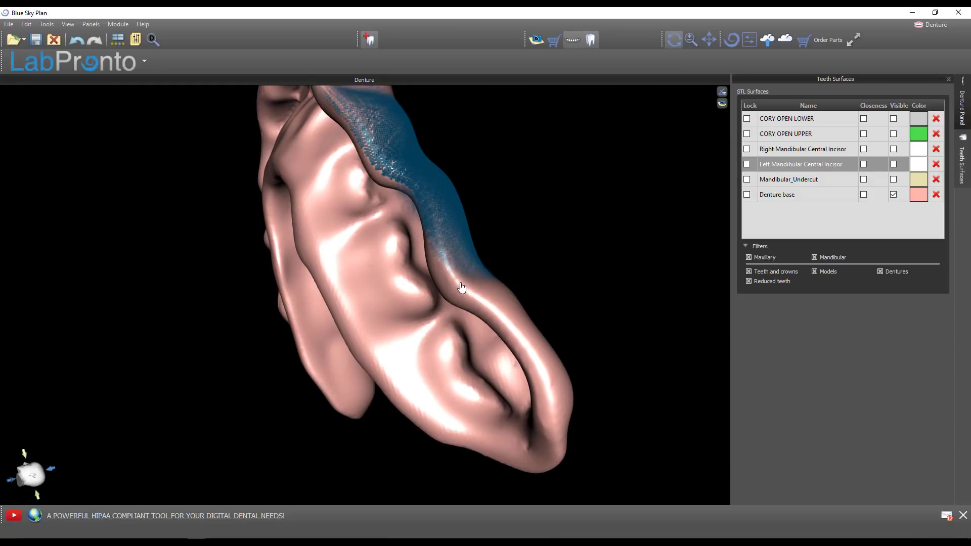
pyautogui.moveTo(607, 219); pyautogui.dragTo(275, 278)
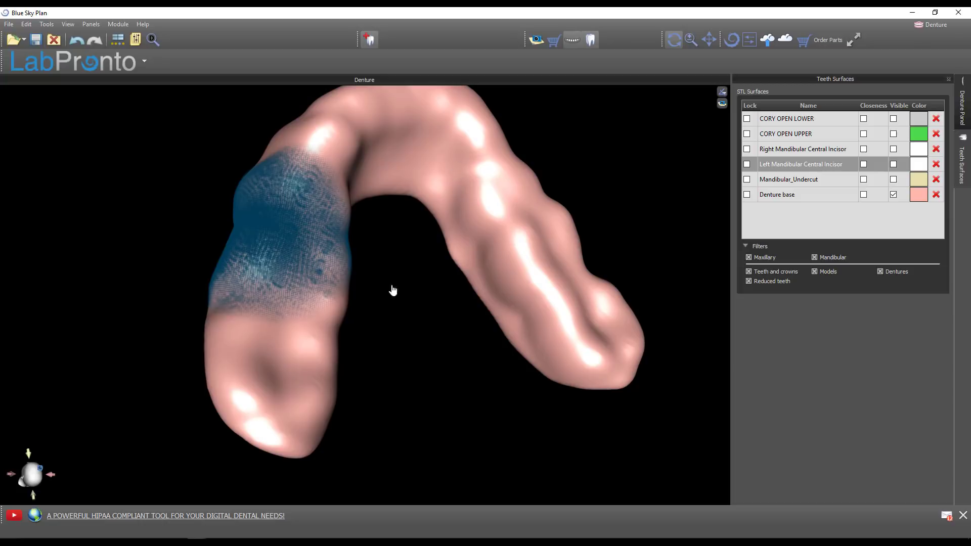
pyautogui.moveTo(369, 425); pyautogui.dragTo(327, 338)
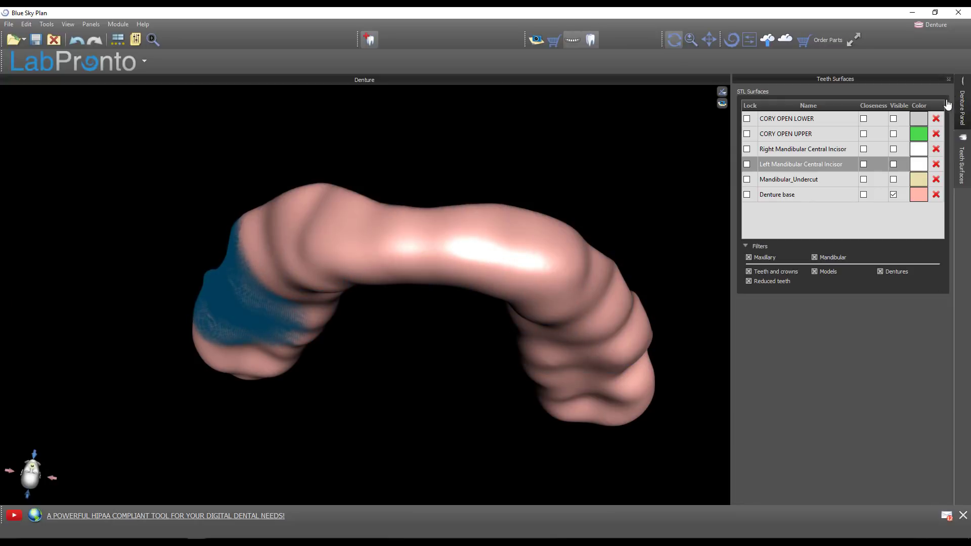
# - Show CORY OPEN UPPER again and reselect the Add/Remove gingiva tool
pyautogui.click(893, 134)
pyautogui.moveTo(400, 424); pyautogui.dragTo(510, 390)
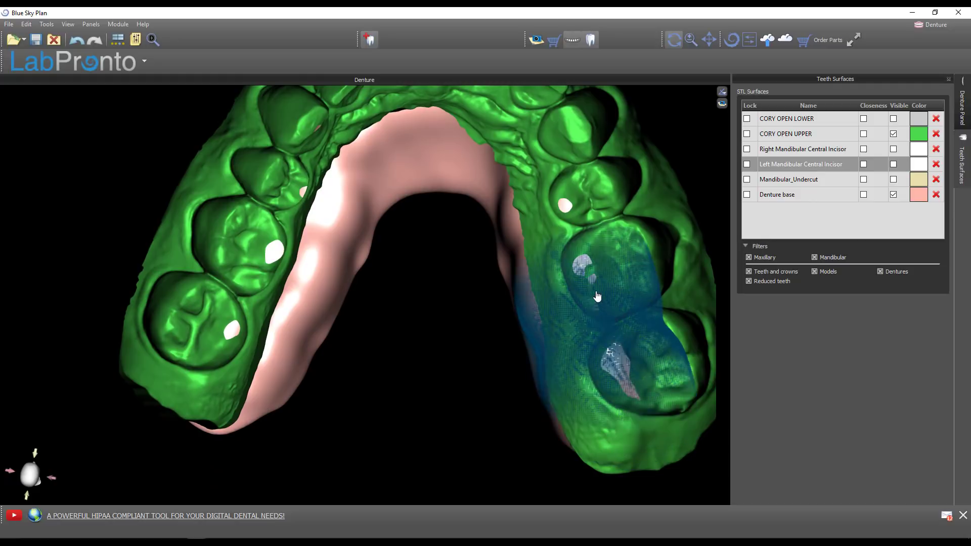
pyautogui.moveTo(596, 292); pyautogui.dragTo(233, 351)
pyautogui.click(961, 115)
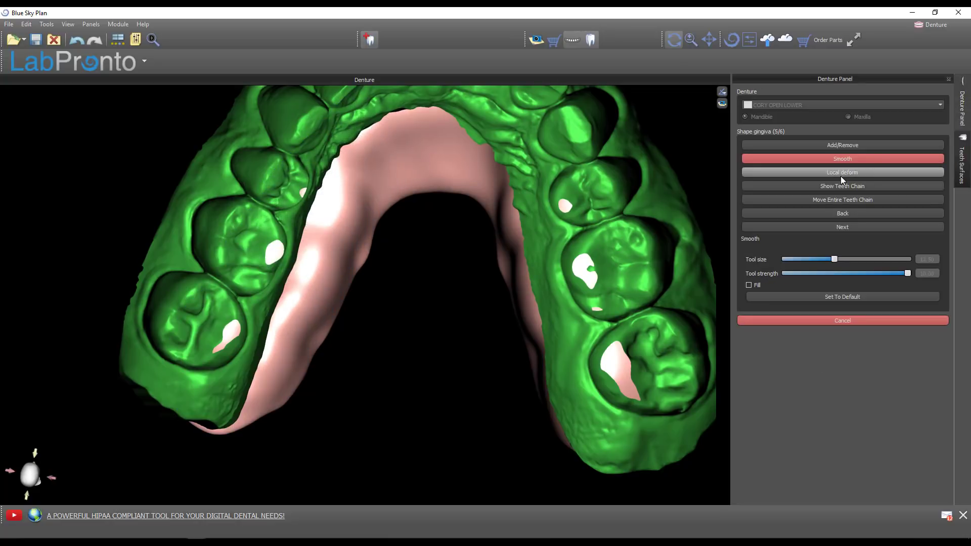
pyautogui.click(842, 145)
# - Reshape the gingiva around the back molar and orbit until the front teeth face the screen
pyautogui.moveTo(499, 297); pyautogui.dragTo(253, 361, button='right')
pyautogui.moveTo(253, 361); pyautogui.dragTo(250, 359)
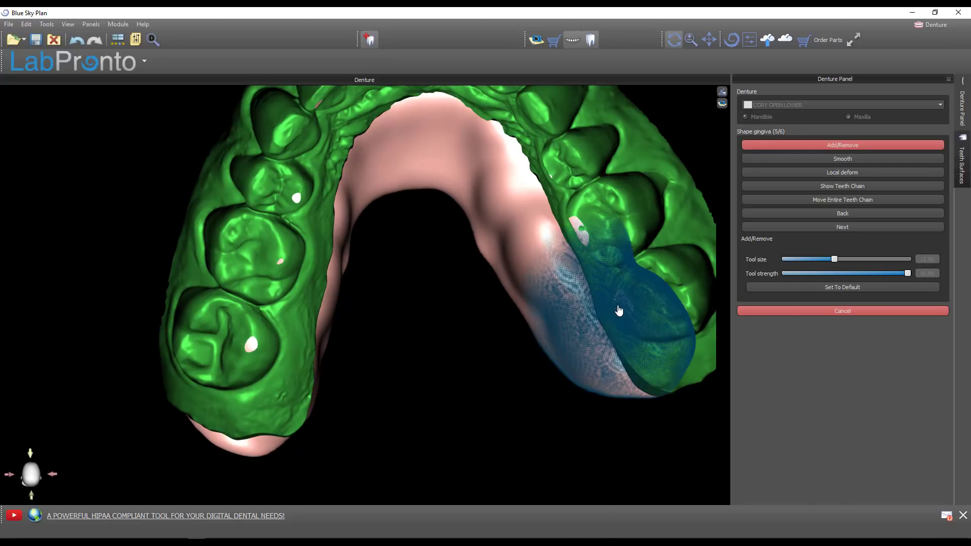
pyautogui.moveTo(507, 390)
pyautogui.mouseDown(button='right')
pyautogui.moveTo(466, 378)
pyautogui.moveTo(622, 397)
pyautogui.mouseUp(button='right')
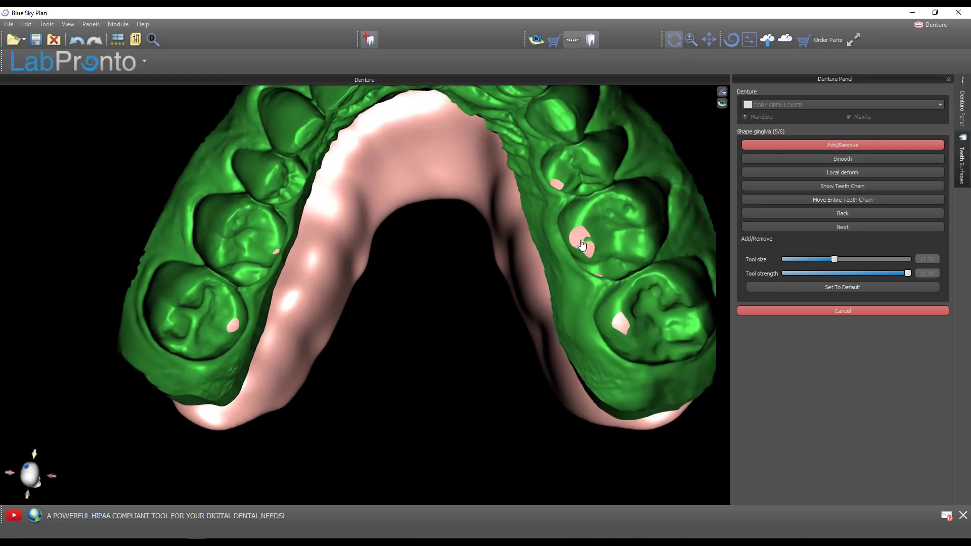
pyautogui.moveTo(427, 288); pyautogui.dragTo(477, 332, button='right')
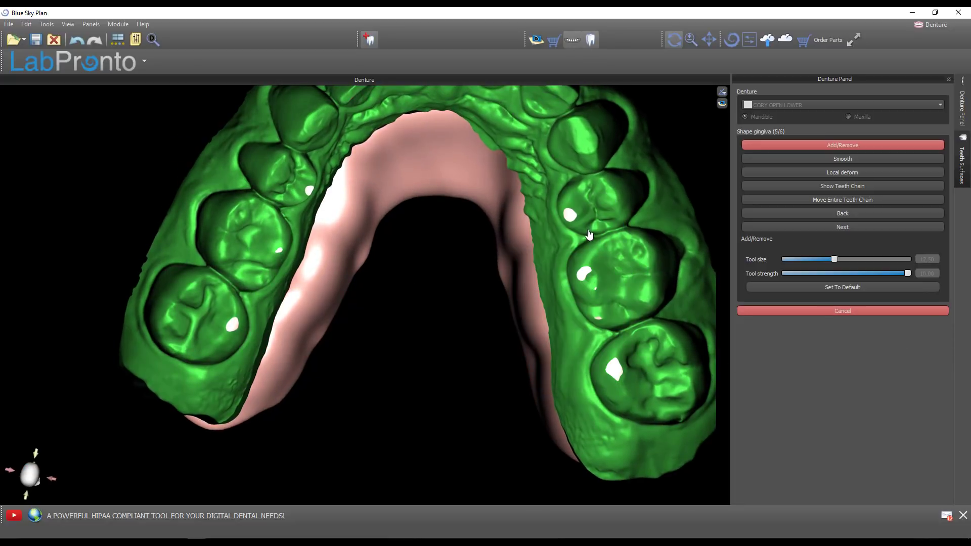
pyautogui.moveTo(432, 281); pyautogui.dragTo(381, 221, button='right')
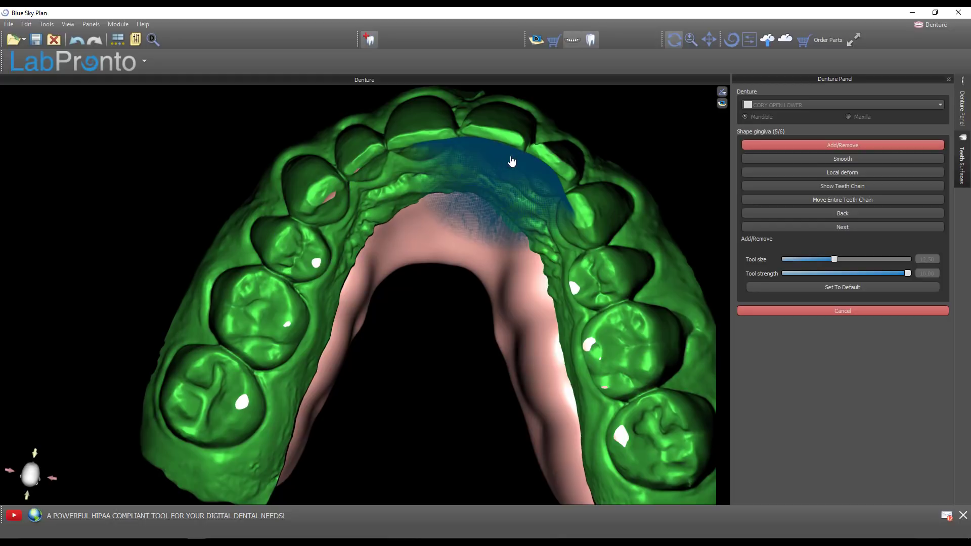
# - Build up gingiva across the front lingual area with four Add/Remove dabs
pyautogui.moveTo(445, 227); pyautogui.dragTo(435, 165, button='right')
pyautogui.click(526, 183)
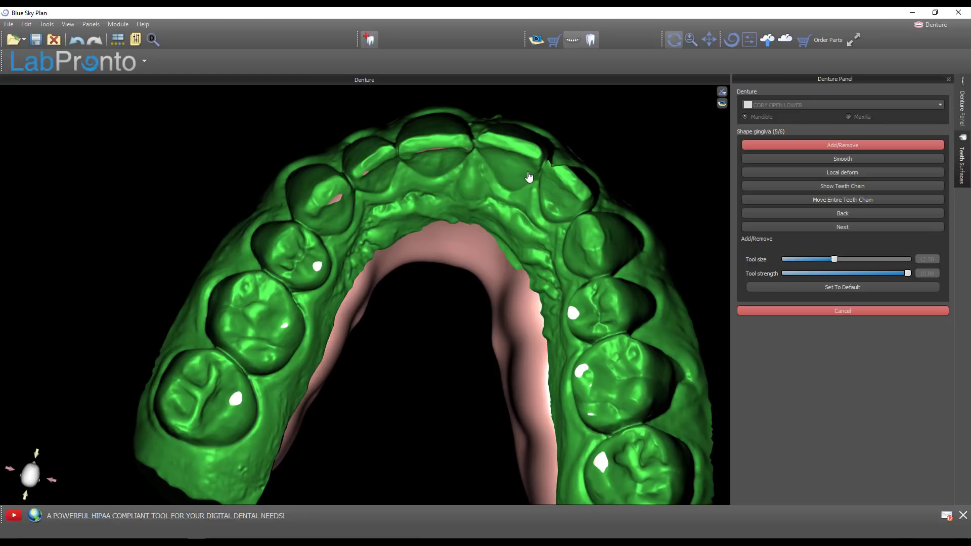
pyautogui.click(598, 276)
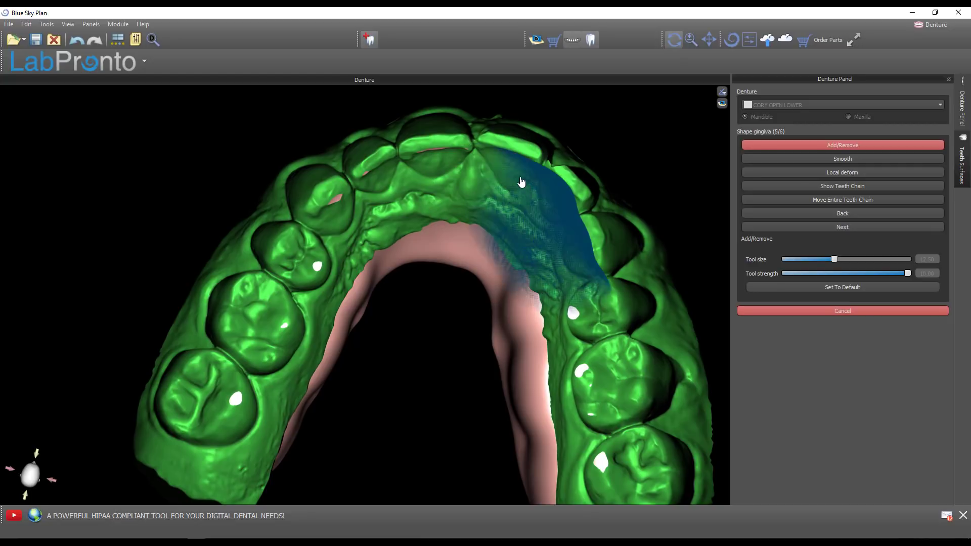
pyautogui.click(602, 259)
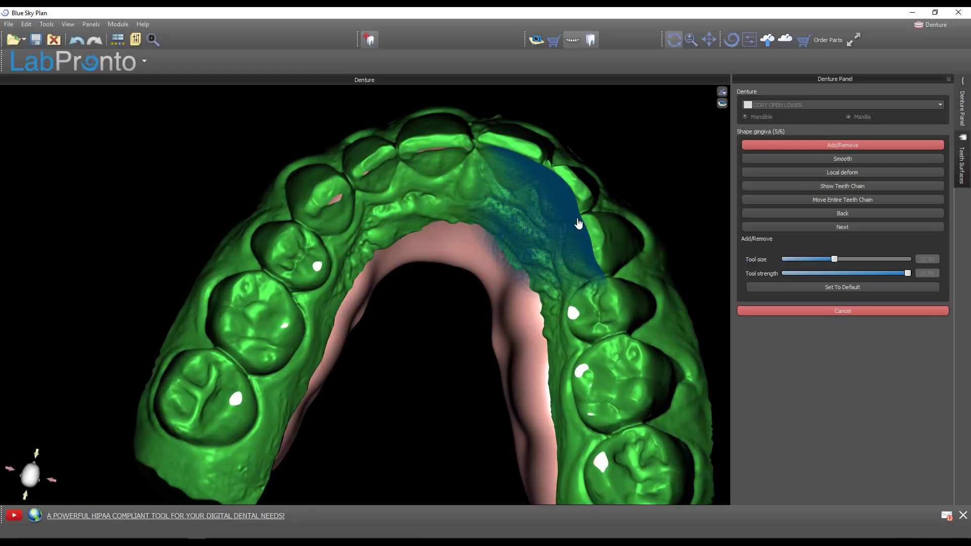
pyautogui.click(597, 263)
pyautogui.moveTo(597, 263)
pyautogui.mouseDown(button='right')
pyautogui.moveTo(476, 259)
pyautogui.moveTo(405, 438)
pyautogui.moveTo(436, 378)
pyautogui.moveTo(574, 498)
pyautogui.moveTo(653, 522)
pyautogui.moveTo(364, 450)
pyautogui.mouseUp(button='right')
pyautogui.scroll(3, 304, 405)
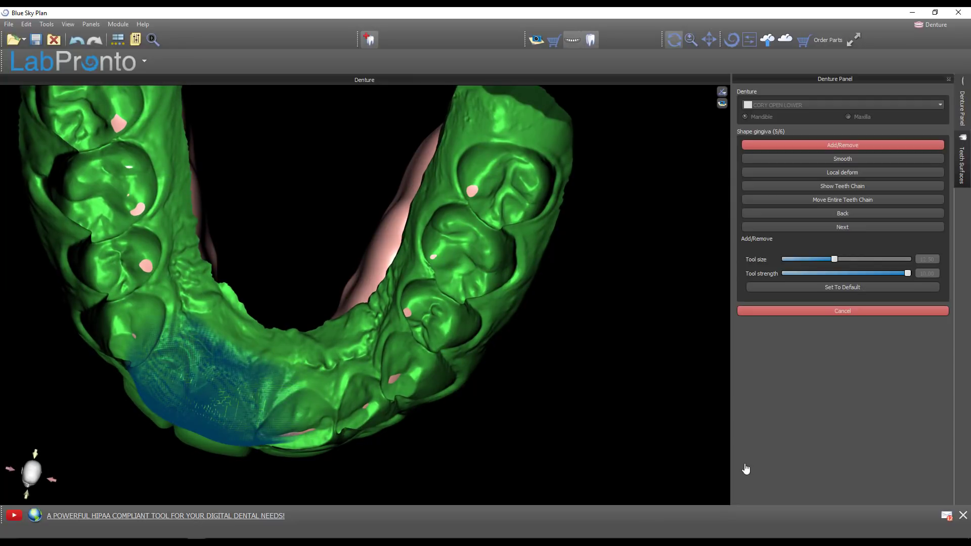
pyautogui.moveTo(589, 412); pyautogui.dragTo(655, 374, button='middle')
pyautogui.scroll(2, 655, 374)
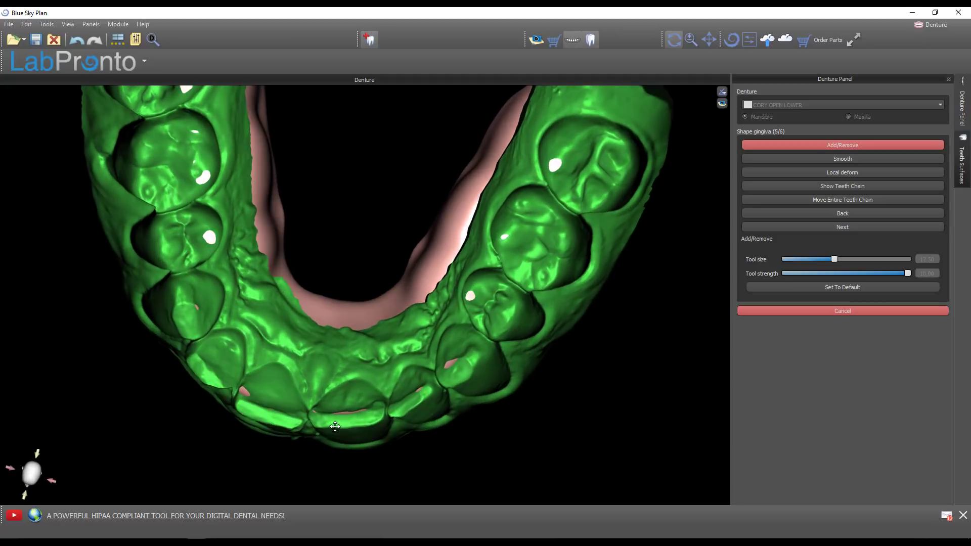
# - Smooth the front and left-front lingual gingiva
pyautogui.click(891, 160)
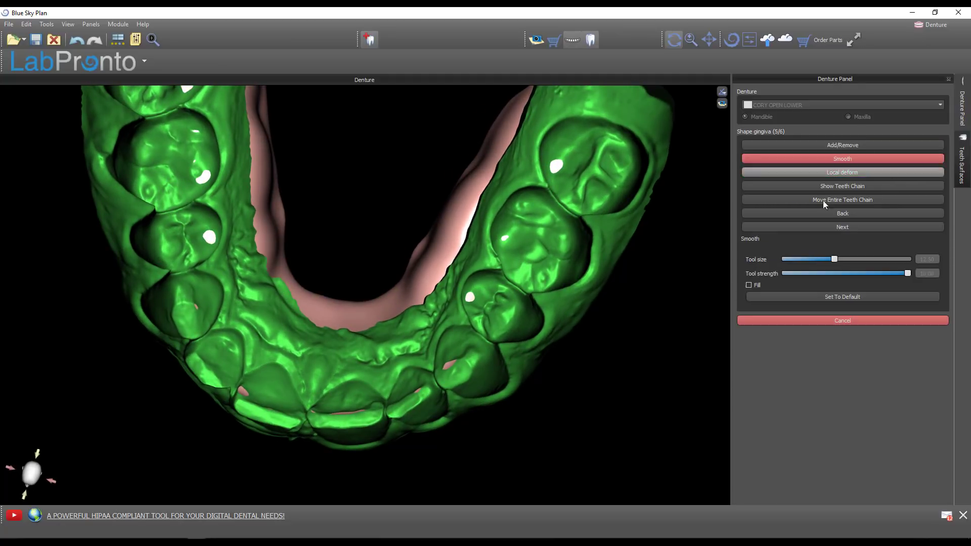
pyautogui.moveTo(451, 381)
pyautogui.mouseDown()
pyautogui.moveTo(347, 414)
pyautogui.moveTo(285, 417)
pyautogui.moveTo(193, 321)
pyautogui.moveTo(221, 395)
pyautogui.moveTo(317, 434)
pyautogui.moveTo(310, 410)
pyautogui.mouseUp()
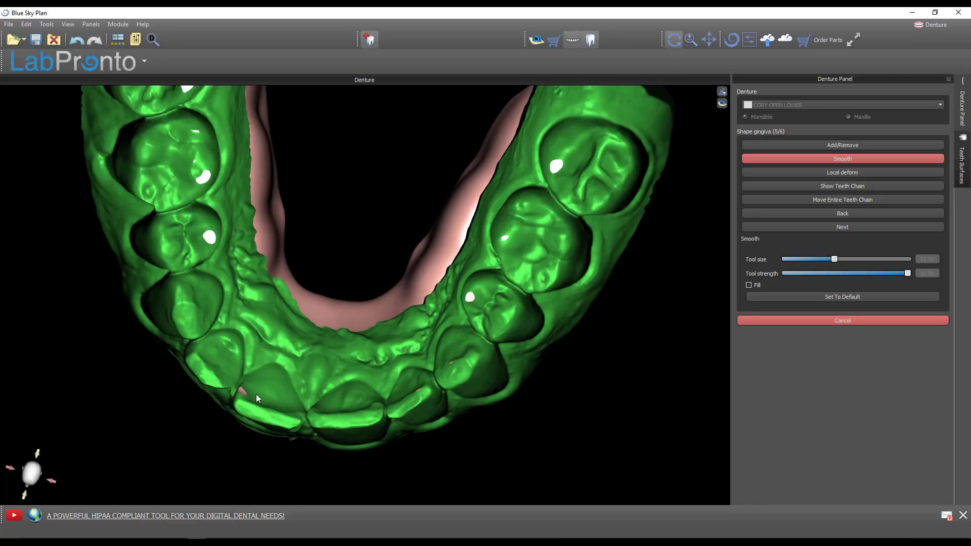
pyautogui.moveTo(253, 391)
pyautogui.mouseDown()
pyautogui.moveTo(331, 480)
pyautogui.moveTo(391, 495)
pyautogui.moveTo(336, 457)
pyautogui.mouseUp()
pyautogui.moveTo(335, 457); pyautogui.dragTo(704, 310, button='right')
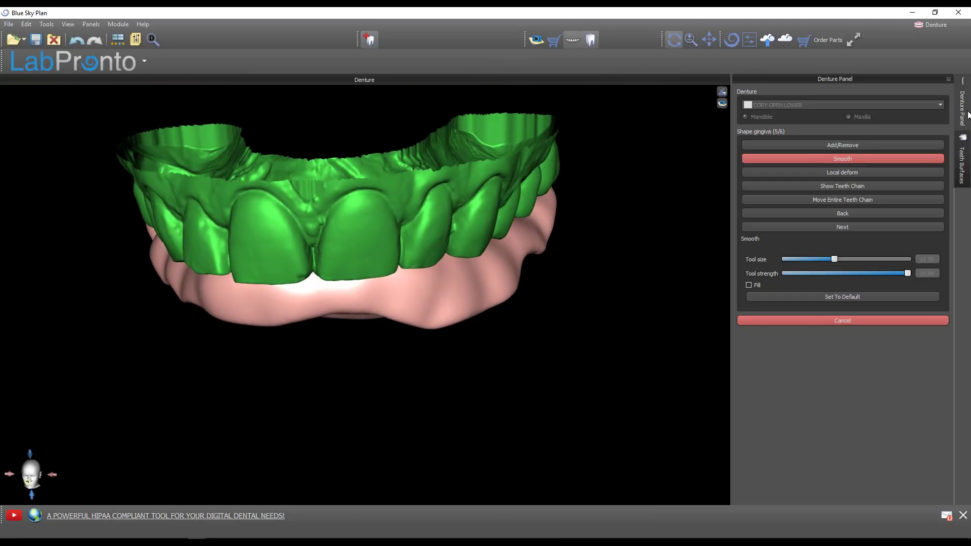
# - Hide the upper arch scan in Teeth Surfaces and switch to Local deform
pyautogui.click(961, 156)
pyautogui.click(895, 134)
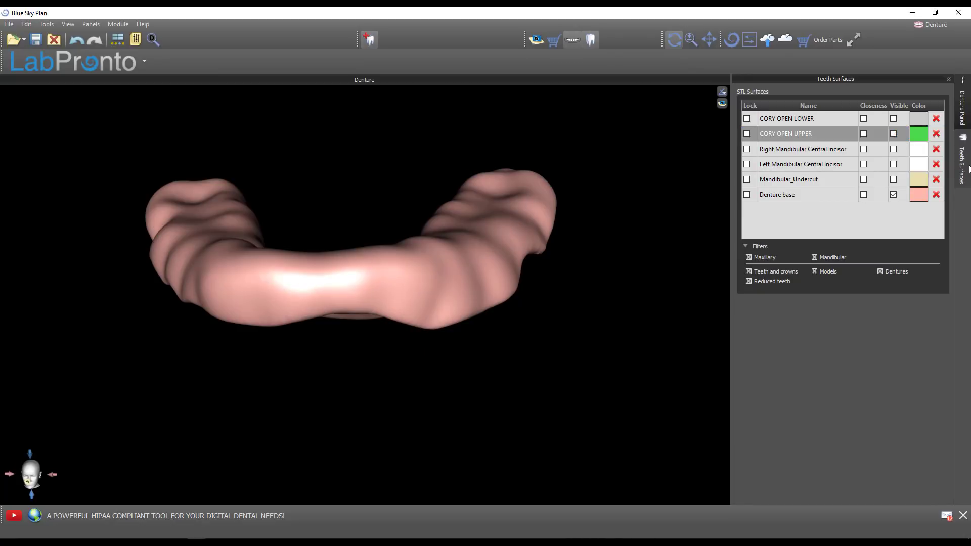
pyautogui.click(961, 108)
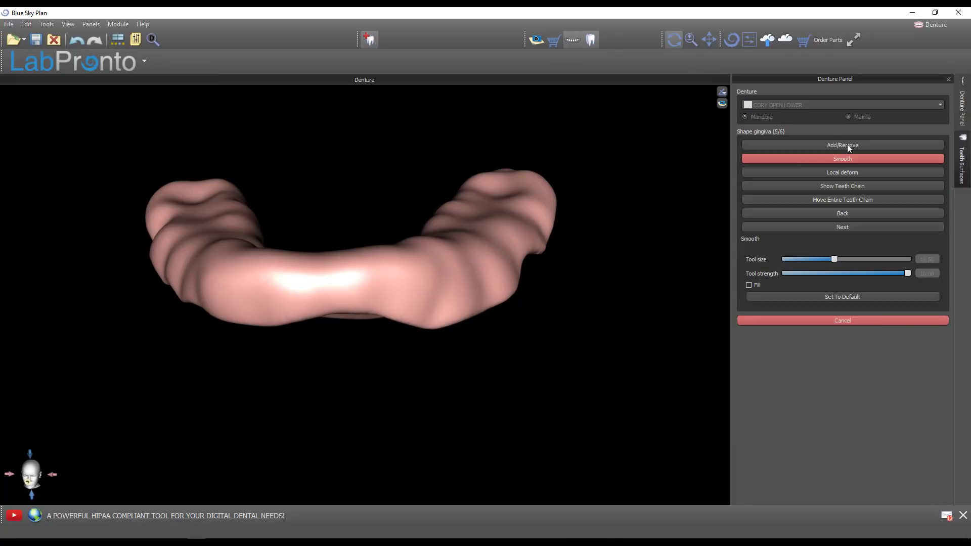
pyautogui.click(825, 173)
# - Pull a trial spike from the gum with Local deform, then undo it twice
pyautogui.moveTo(314, 265); pyautogui.dragTo(316, 205)
pyautogui.moveTo(293, 355); pyautogui.dragTo(204, 252, button='right')
pyautogui.moveTo(238, 207); pyautogui.dragTo(290, 201)
pyautogui.moveTo(105, 237); pyautogui.dragTo(242, 323, button='right')
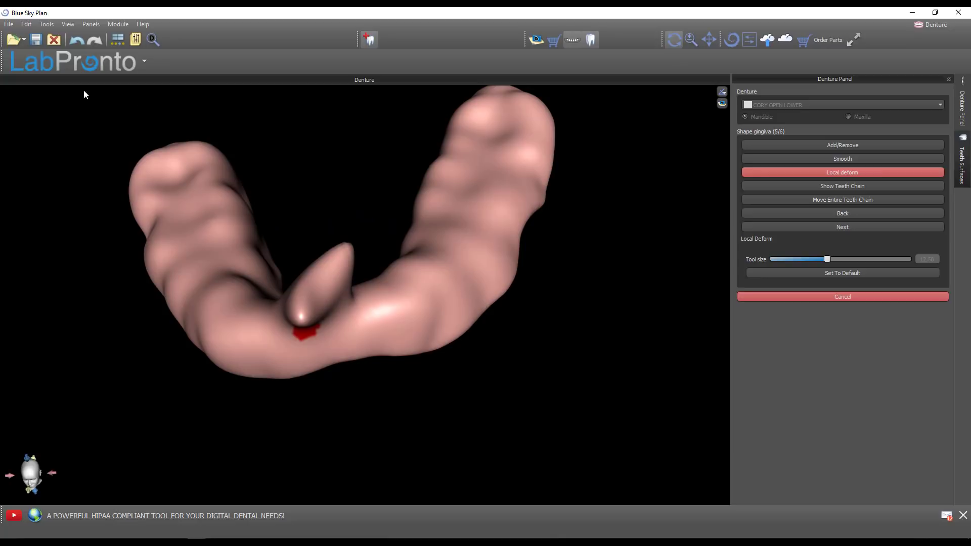
pyautogui.click(83, 46)
pyautogui.click(83, 46)
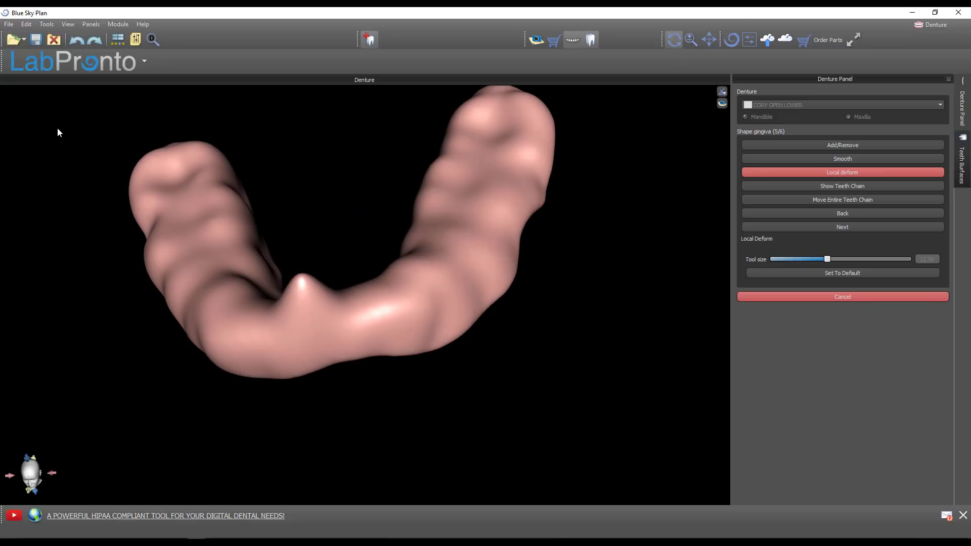
pyautogui.moveTo(275, 397); pyautogui.dragTo(269, 299, button='right')
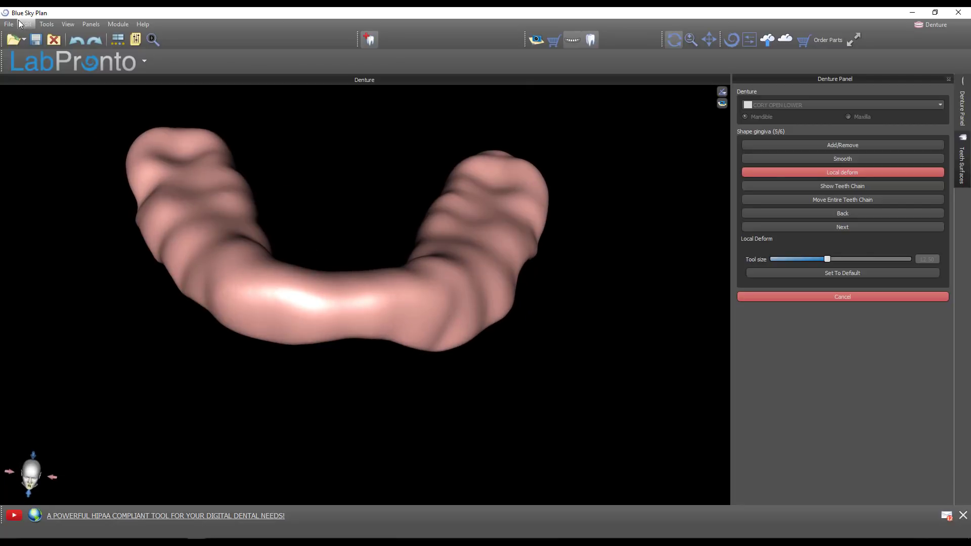
pyautogui.click(9, 23)
# - Export only the Denture base as STL to the Desktop as 'CORY GAURD .15 OFFSET, .2 UNDERCUT'
pyautogui.click(168, 146)
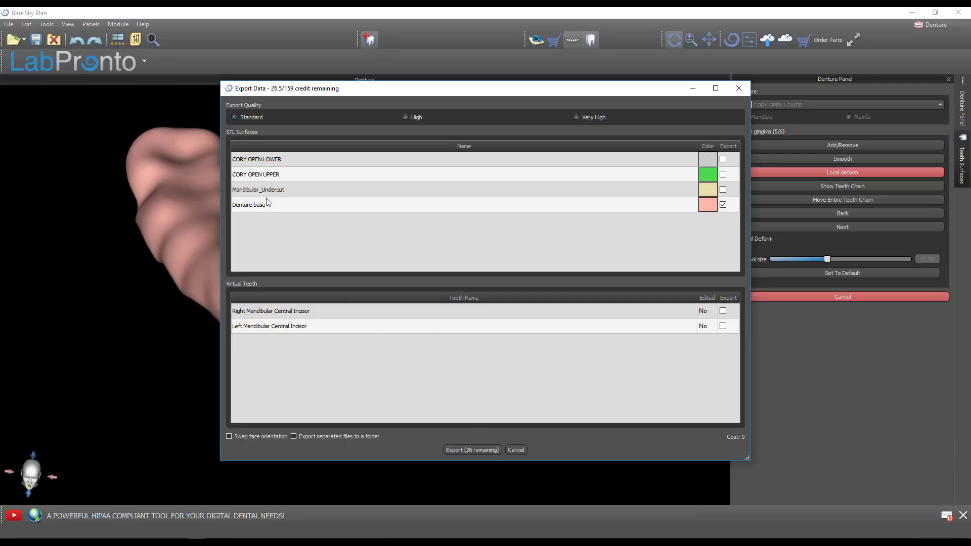
pyautogui.click(476, 451)
pyautogui.click(92, 65)
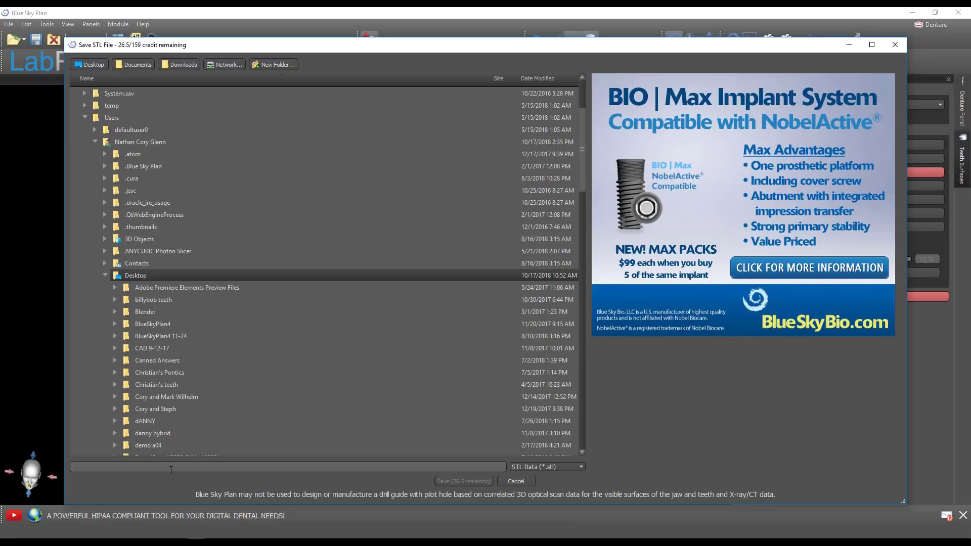
pyautogui.write('CO')
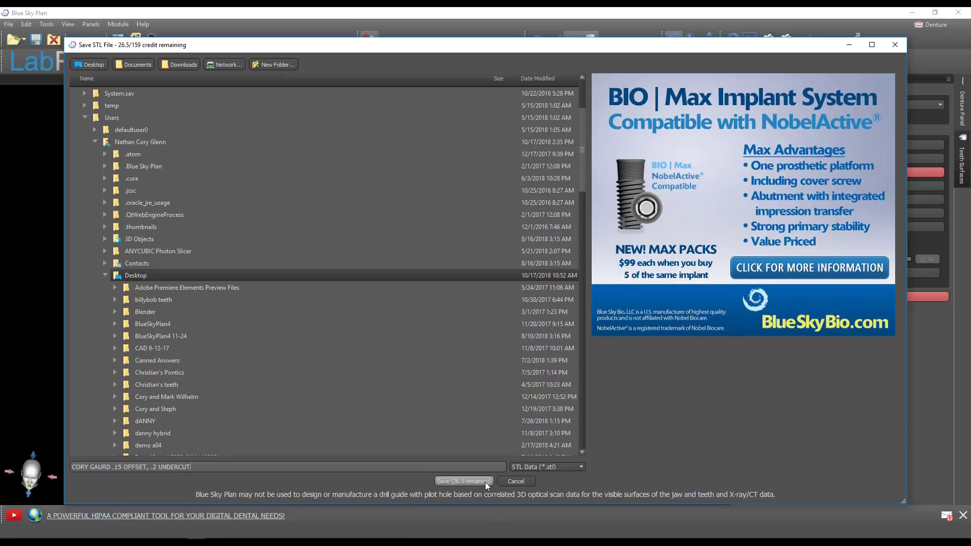
pyautogui.click(464, 481)
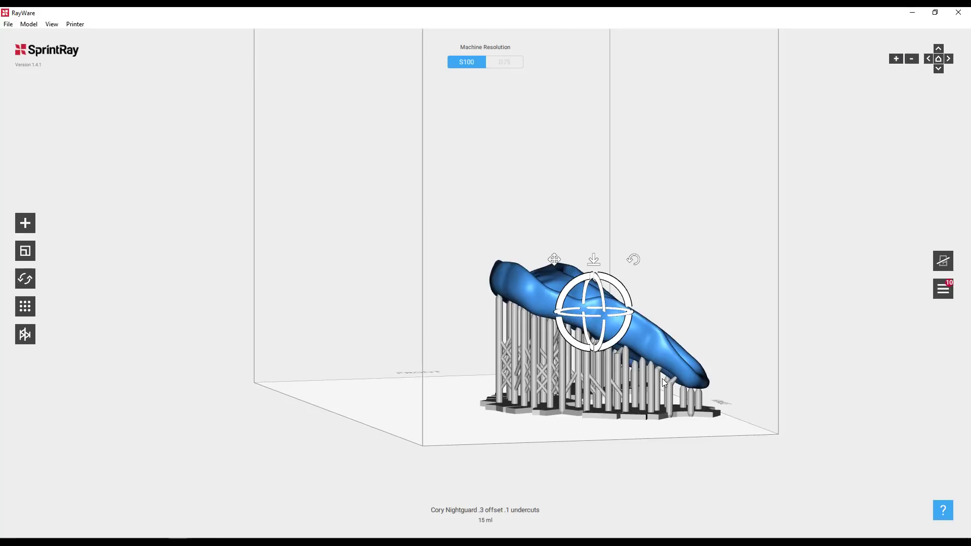
# - Replace the old nightguard with the 'CORY GAURD .15 OFFSET, .2 UNDERCUT' STL from the Desktop
pyautogui.press('Delete')
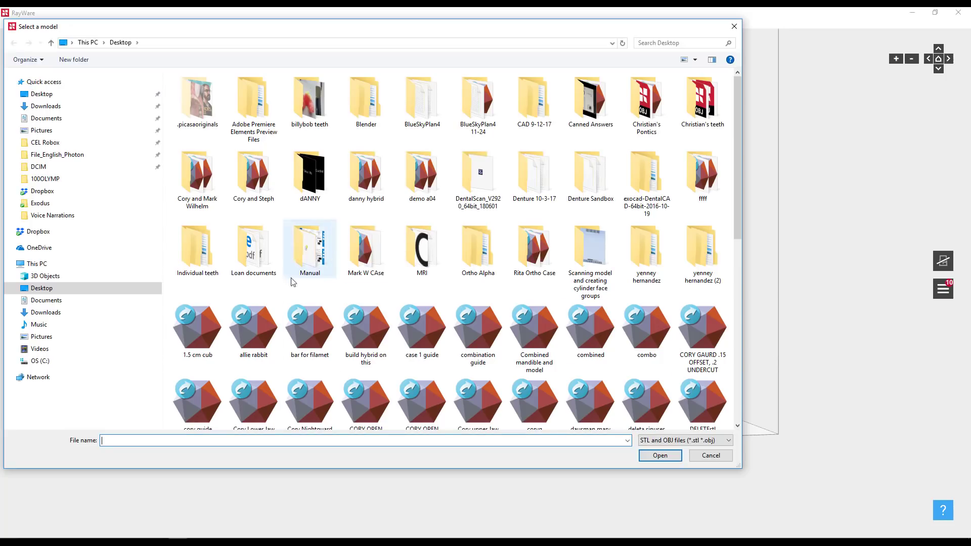
pyautogui.scroll(-3, 357, 360)
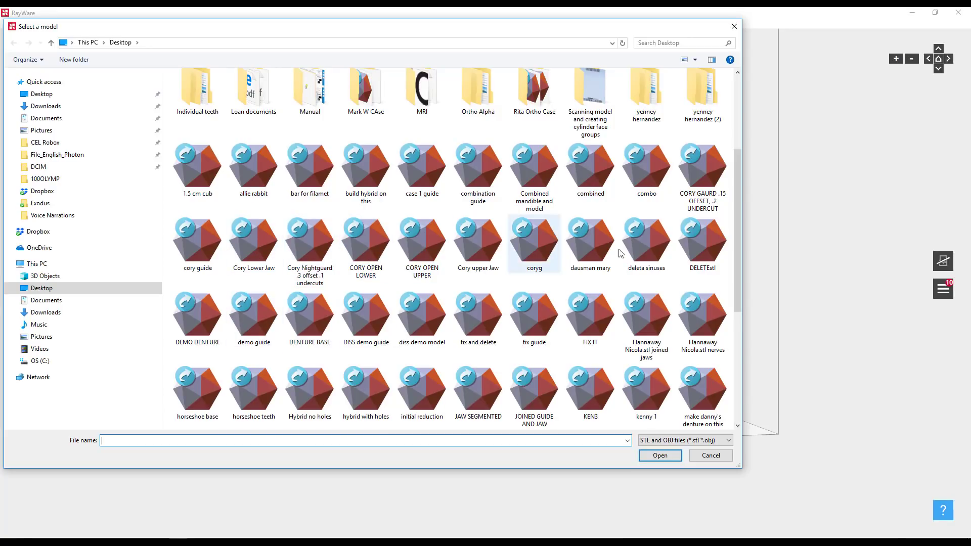
pyautogui.click(703, 183)
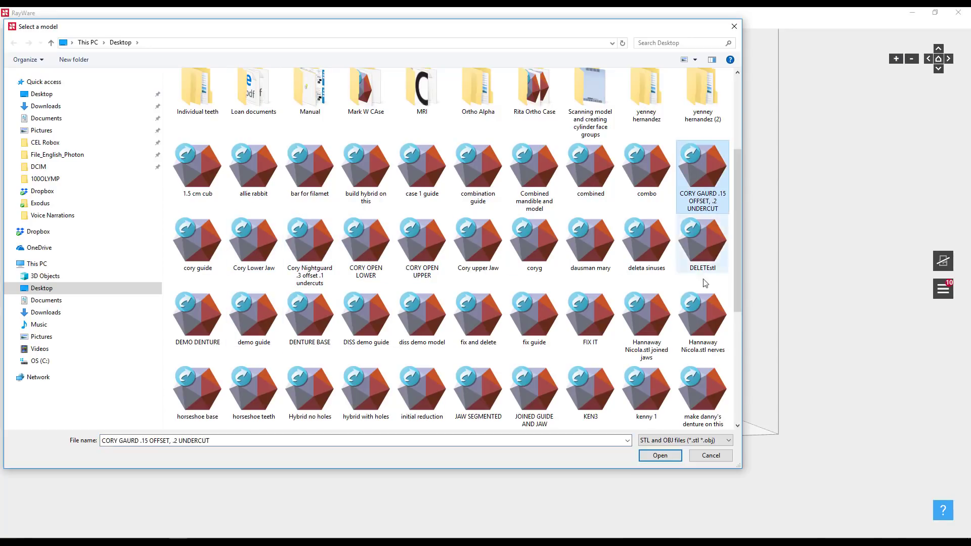
pyautogui.click(659, 455)
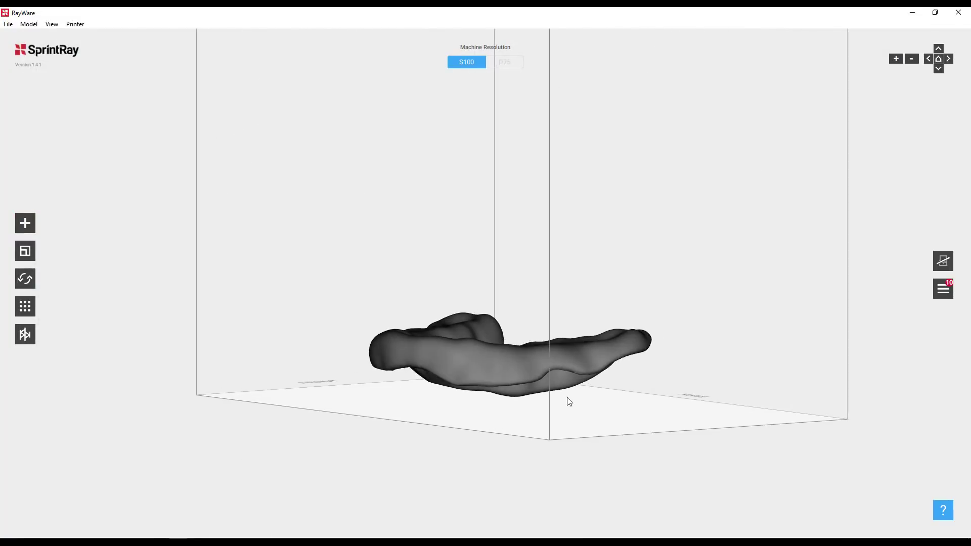
# - Rotate the imported guard into a new print orientation
pyautogui.click(582, 357)
pyautogui.moveTo(605, 319); pyautogui.dragTo(498, 394)
pyautogui.moveTo(742, 409); pyautogui.dragTo(675, 408)
# - Generate supports under the guard, raising resin volume from 7 ml to 13 ml, and open print settings
pyautogui.click(32, 337)
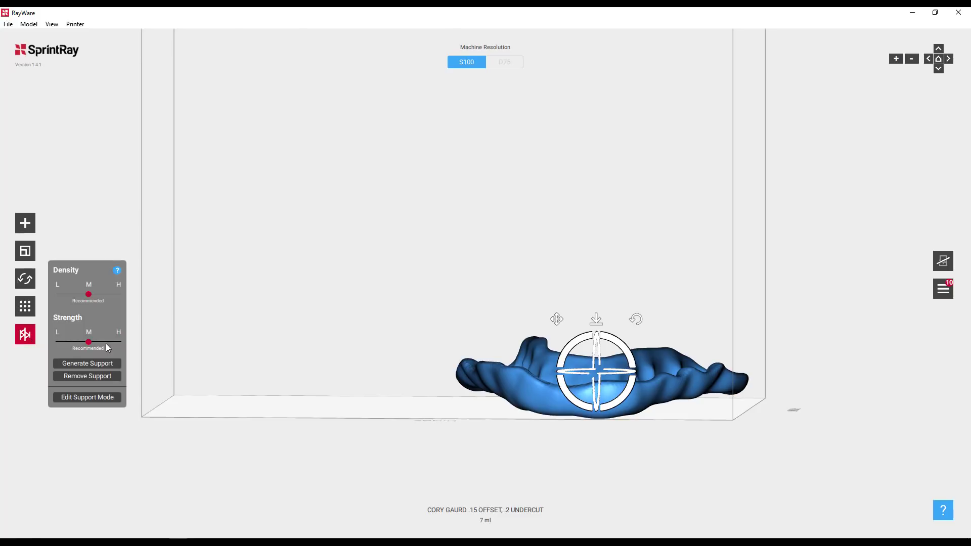
pyautogui.click(87, 364)
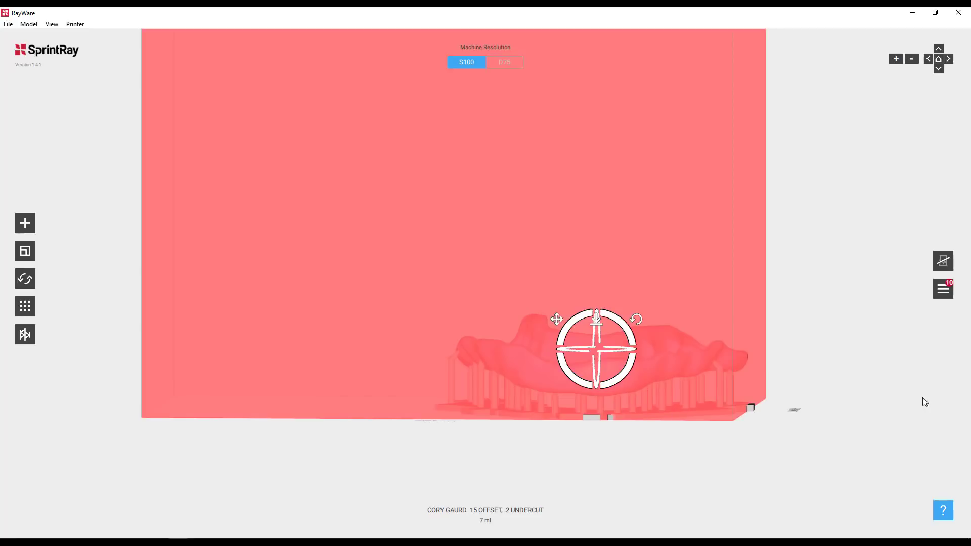
pyautogui.moveTo(925, 402); pyautogui.dragTo(468, 431)
pyautogui.moveTo(487, 344); pyautogui.dragTo(632, 416)
pyautogui.click(942, 270)
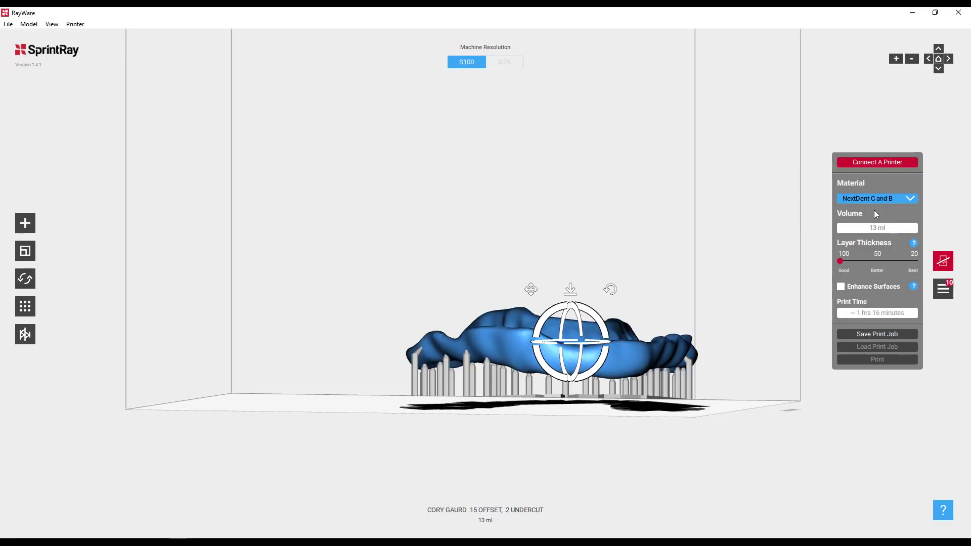
# - Switch the print material to NextDent MFH BL at 100 µm layers, bringing estimated time to about 55 minutes
pyautogui.click(891, 200)
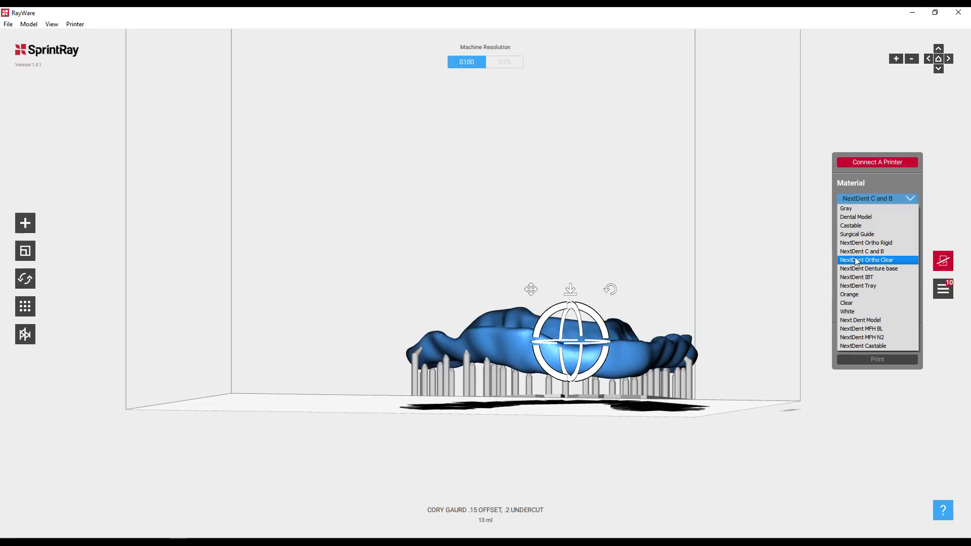
pyautogui.click(871, 330)
pyautogui.moveTo(611, 216); pyautogui.dragTo(629, 275)
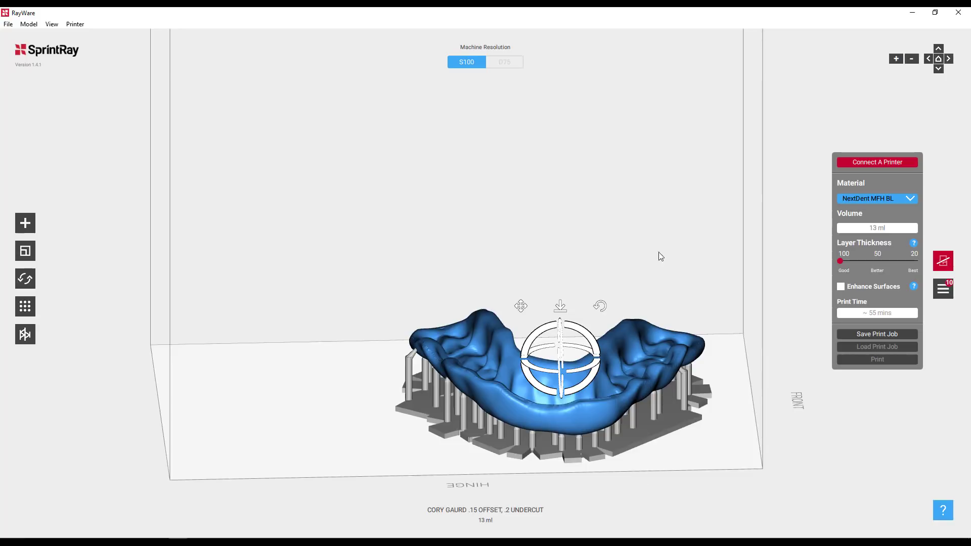
pyautogui.moveTo(658, 244)
pyautogui.mouseDown()
pyautogui.moveTo(642, 284)
pyautogui.moveTo(601, 297)
pyautogui.moveTo(572, 262)
pyautogui.moveTo(575, 252)
pyautogui.moveTo(659, 232)
pyautogui.mouseUp()
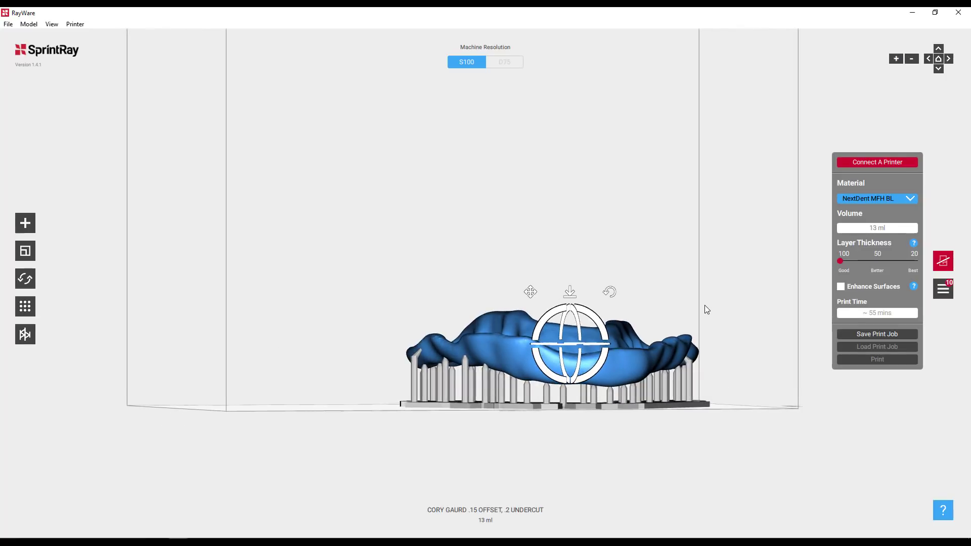